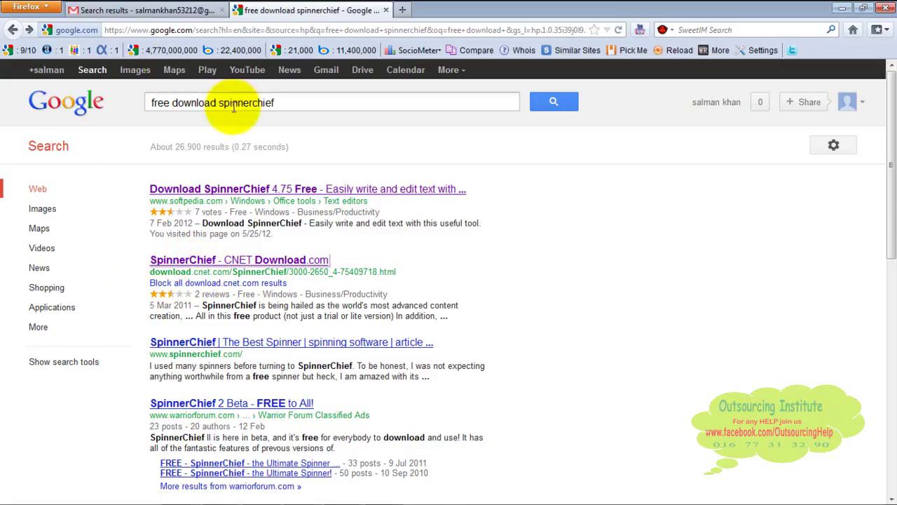
Download the SpinnerChief installer cnet_SpinnerChief_zip(1).exe from its CNET Download.com page
left_click(196, 265)
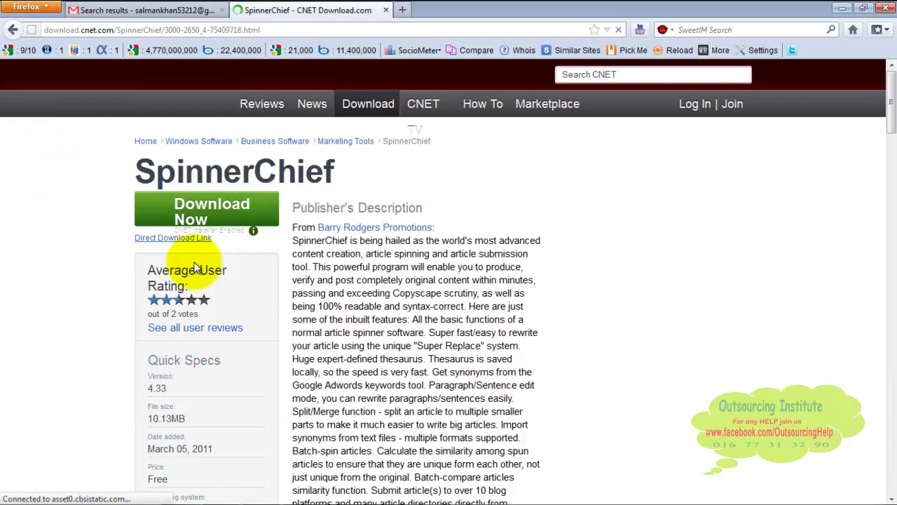
left_click(201, 217)
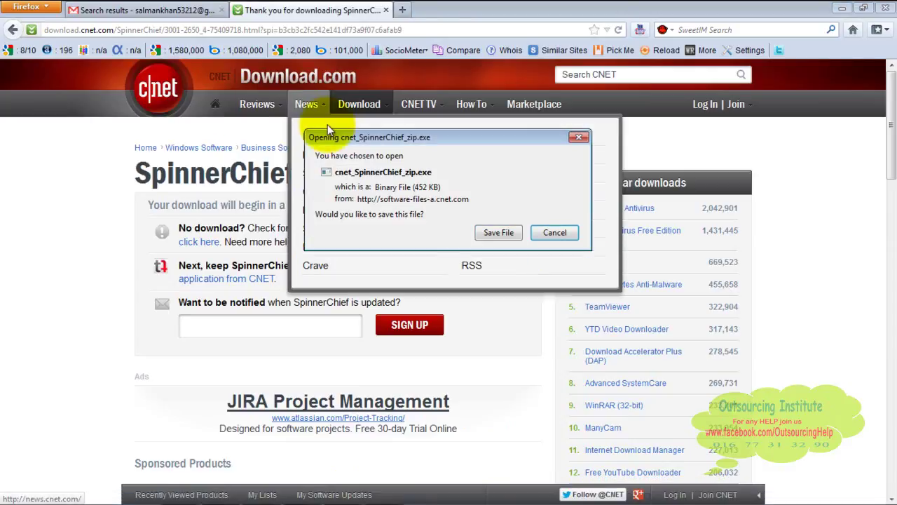
left_click(498, 235)
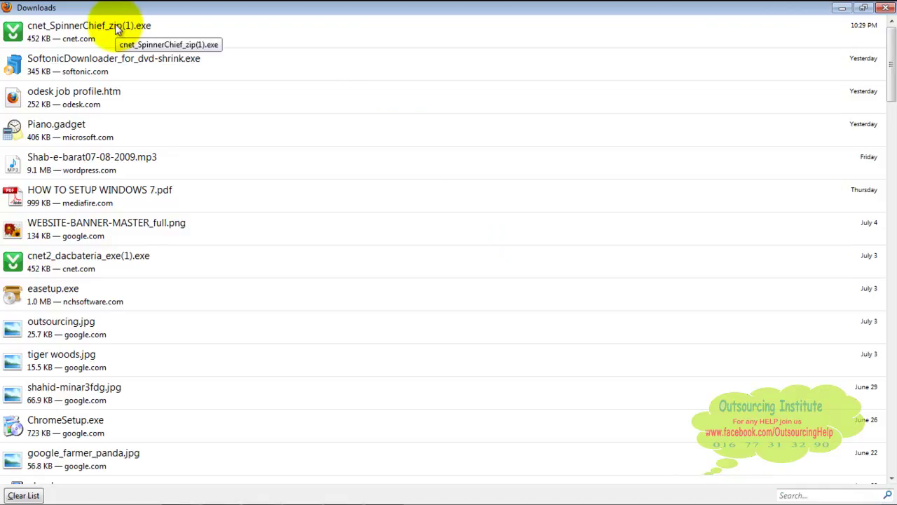
Run the downloaded CNET installer past the security warning to its first step
double_click(87, 33)
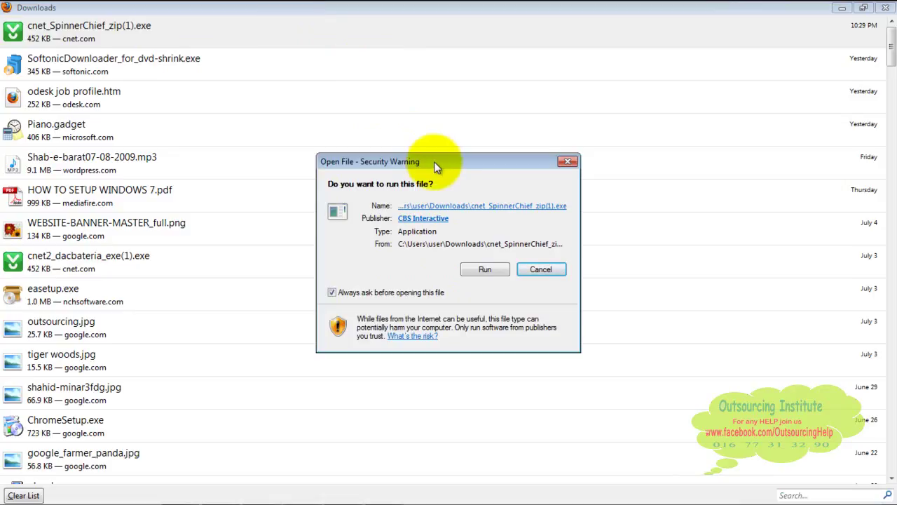
left_click(481, 270)
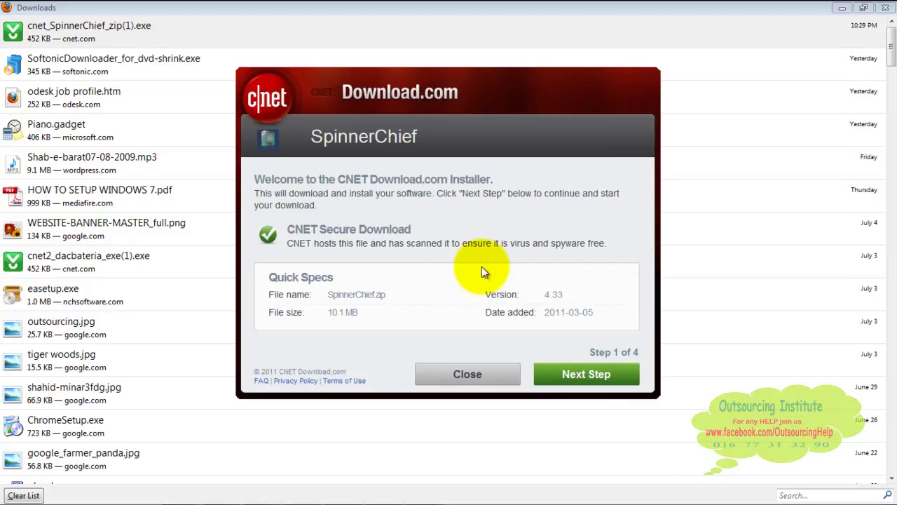
left_click(573, 379)
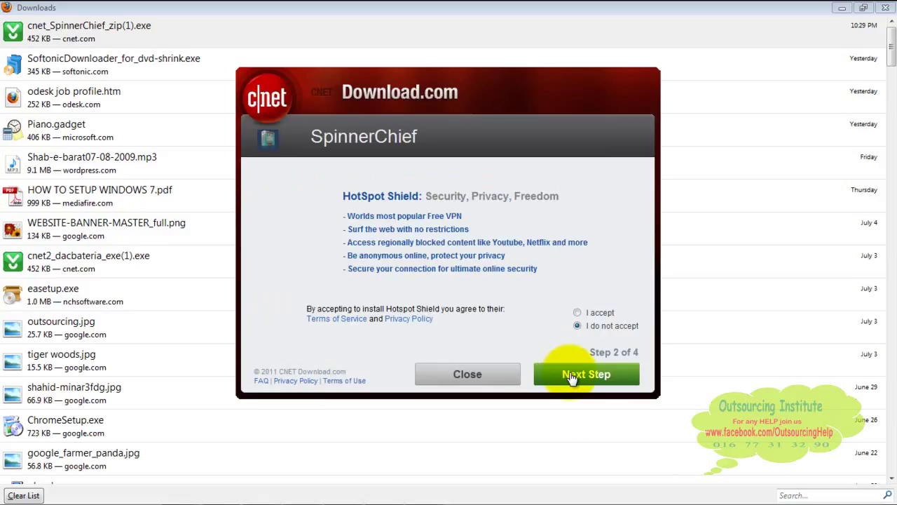
Decline the HotSpot Shield offer, download SpinnerChief, and show the file in its folder
left_click(579, 313)
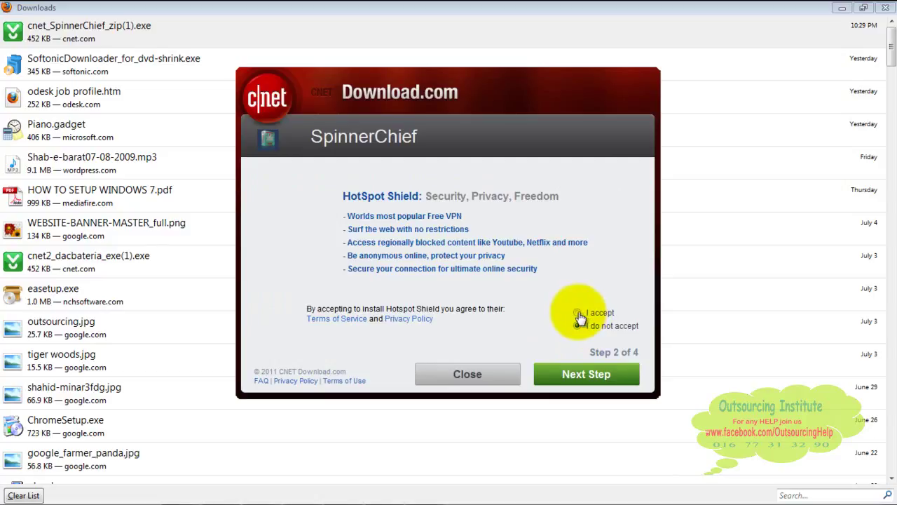
left_click(579, 315)
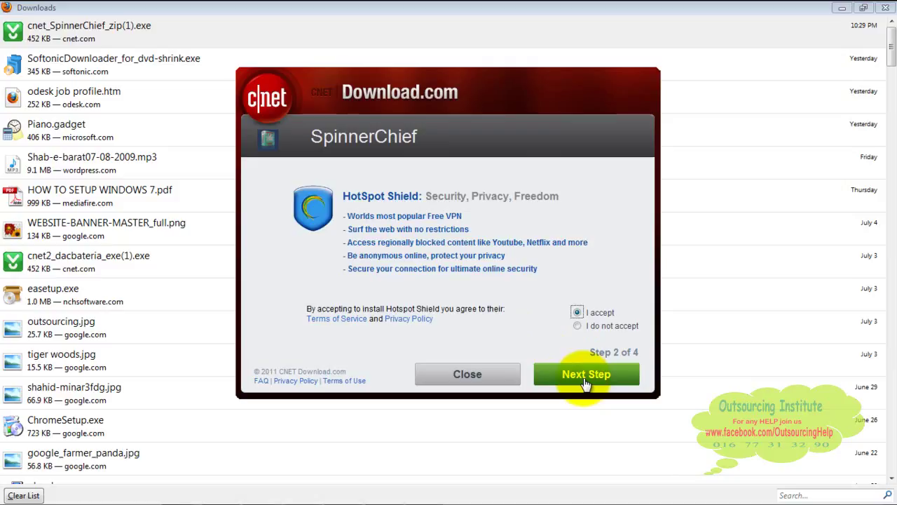
key("Down")
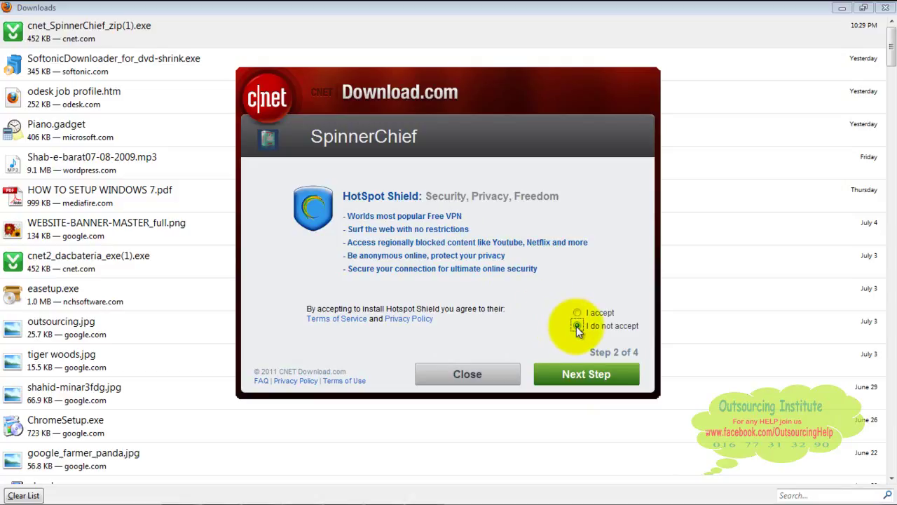
left_click(598, 377)
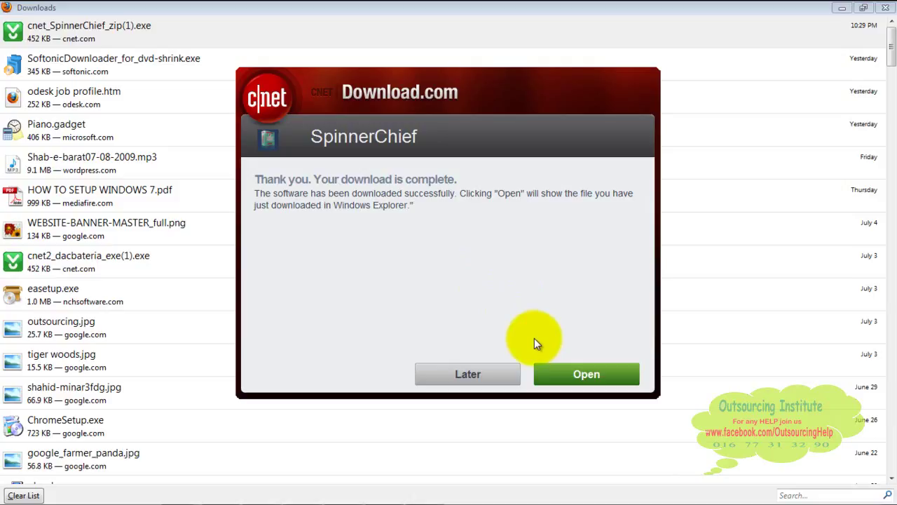
left_click(566, 377)
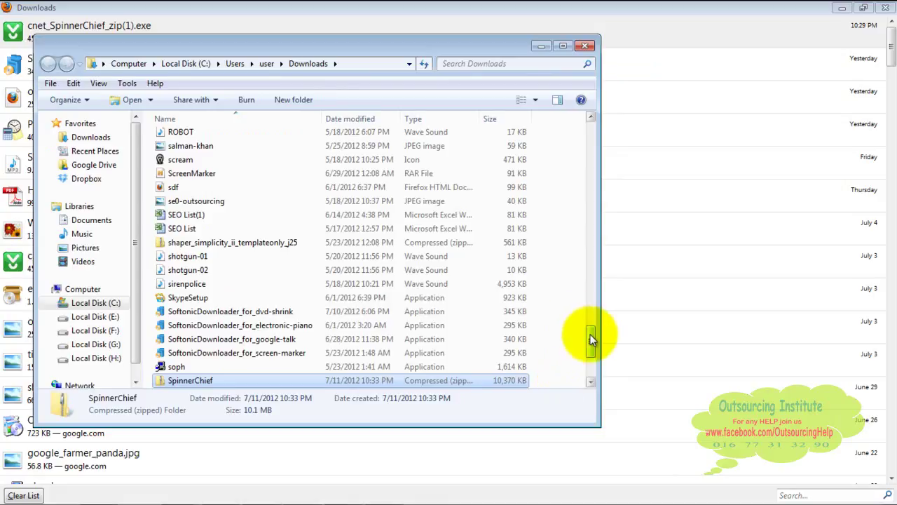
Reopen Downloads and scroll the icon view to the 10.1 MB SpinnerChief zip
left_click_drag(591, 337, 591, 362)
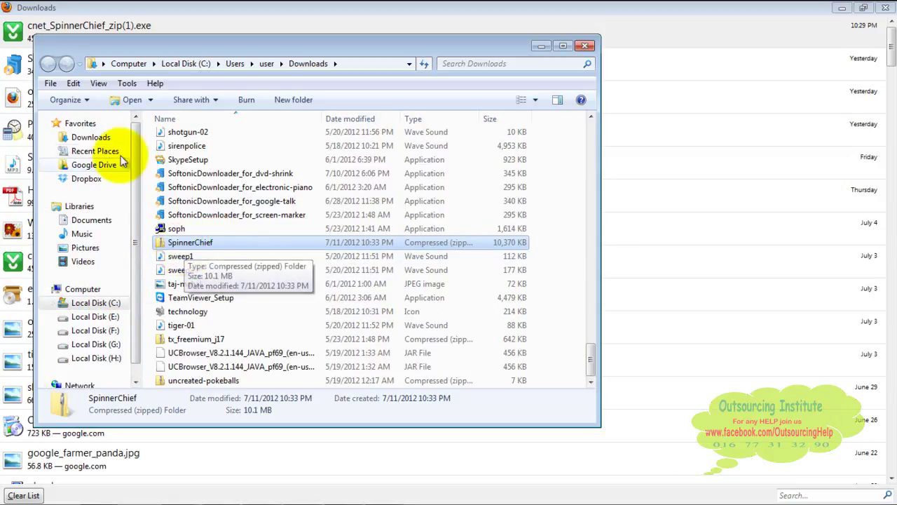
left_click(103, 142)
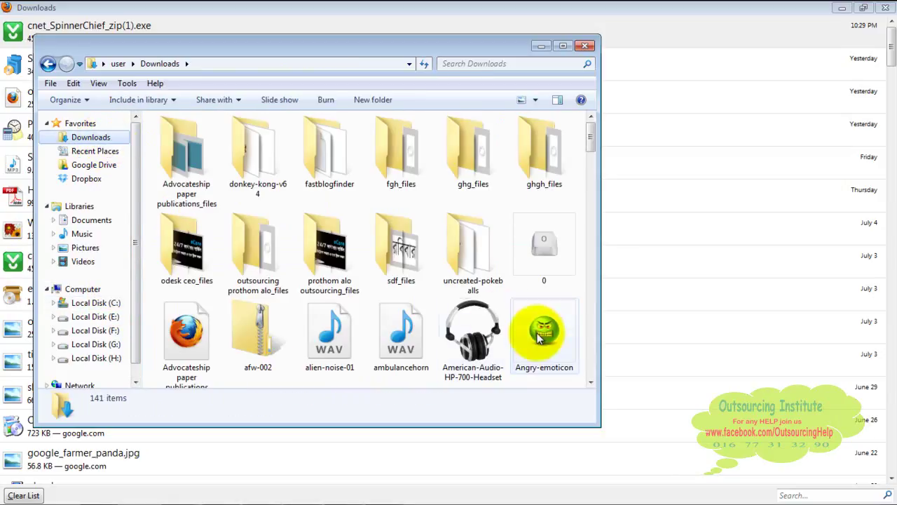
scroll(589, 363, "down", 2)
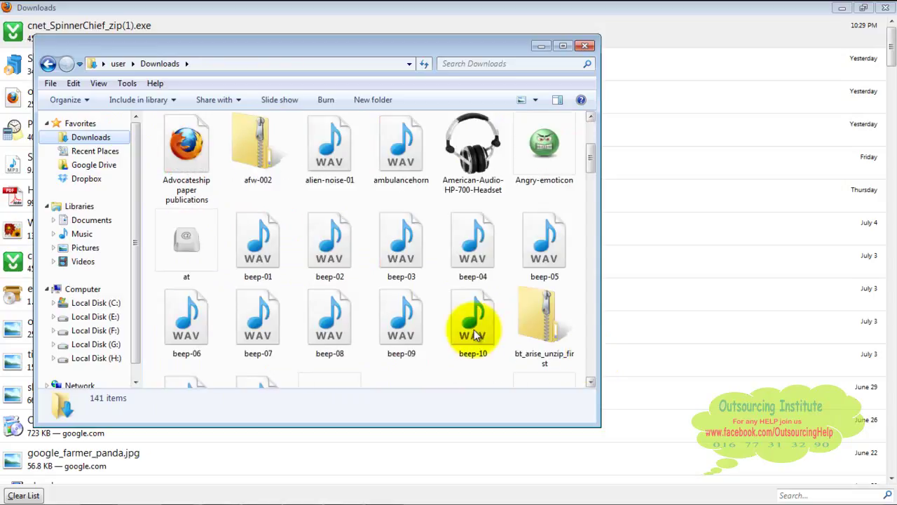
scroll(474, 335, "down", 15)
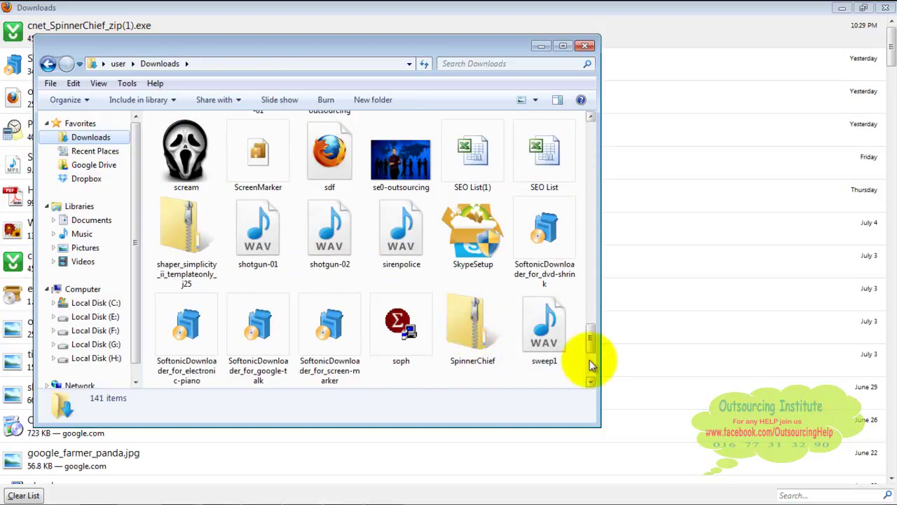
Extract the SpinnerChief zip into a SpinnerChief folder
left_click(472, 340)
right_click(470, 338)
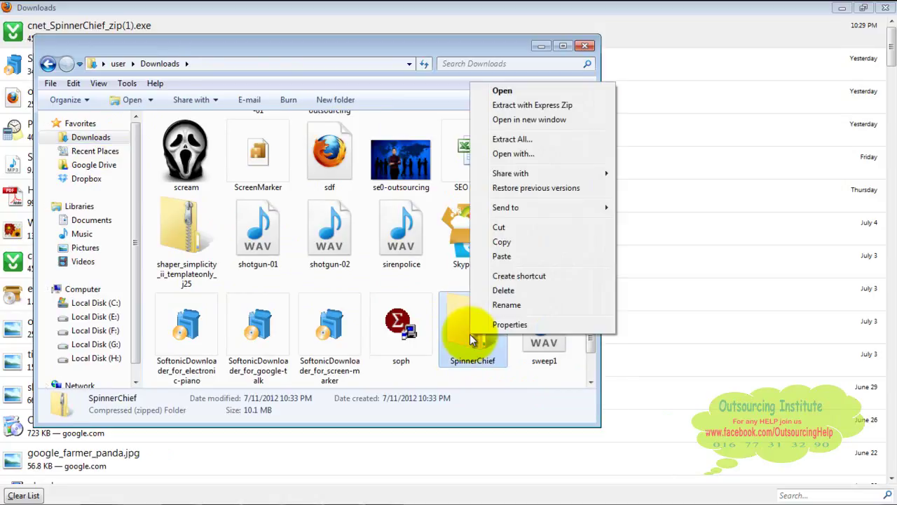
left_click(525, 139)
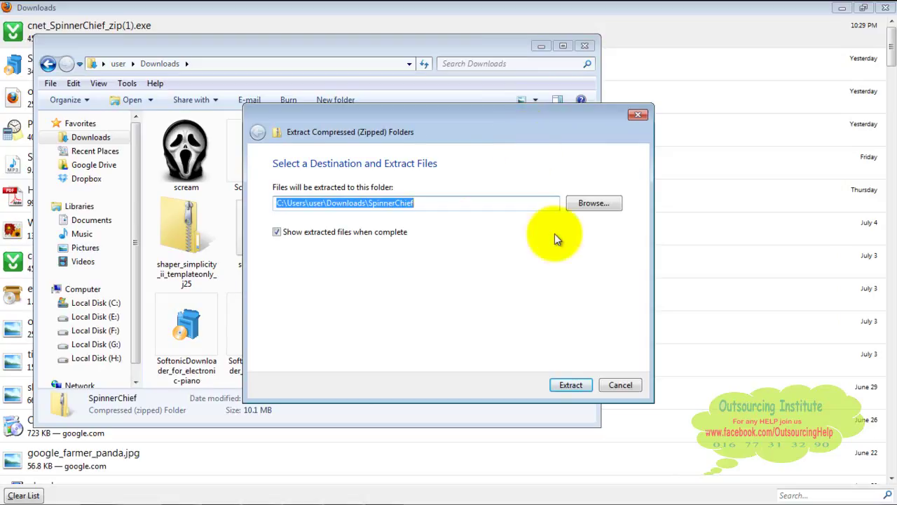
left_click(566, 383)
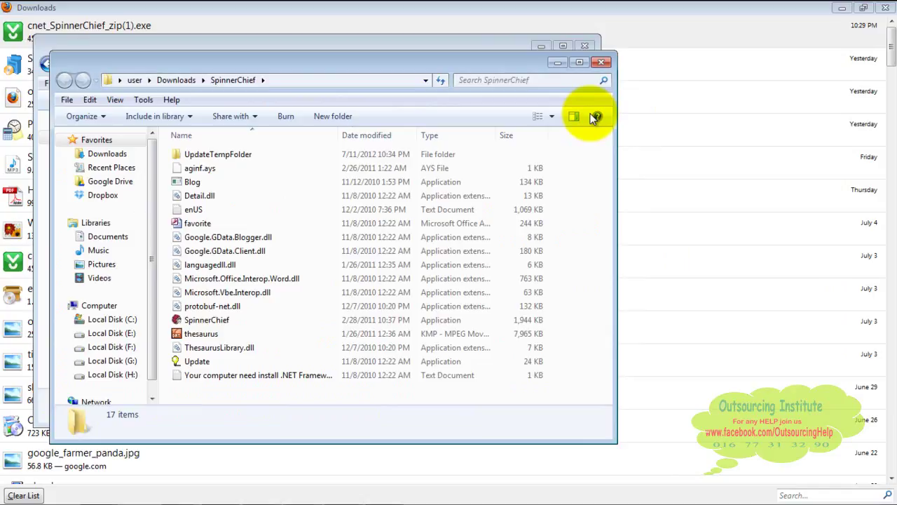
key("alt+F4")
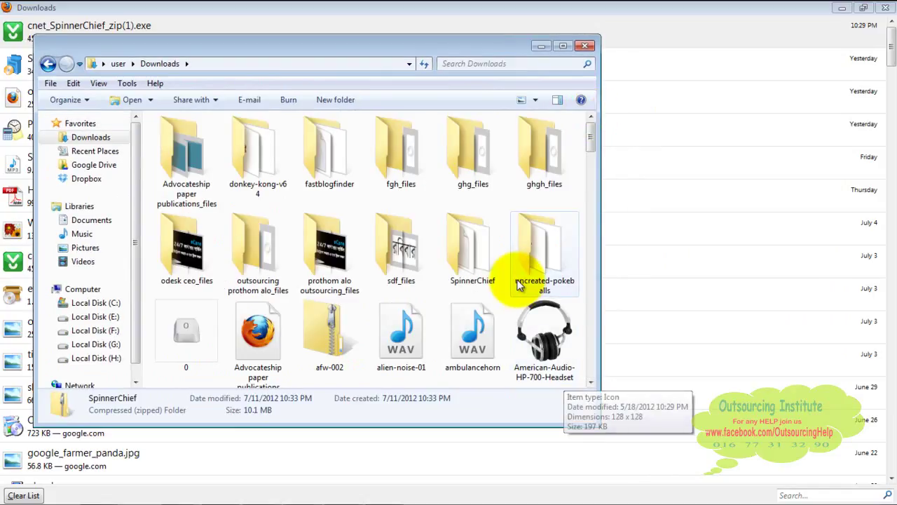
Copy the extracted SpinnerChief folder and paste it onto the desktop
left_click(462, 263)
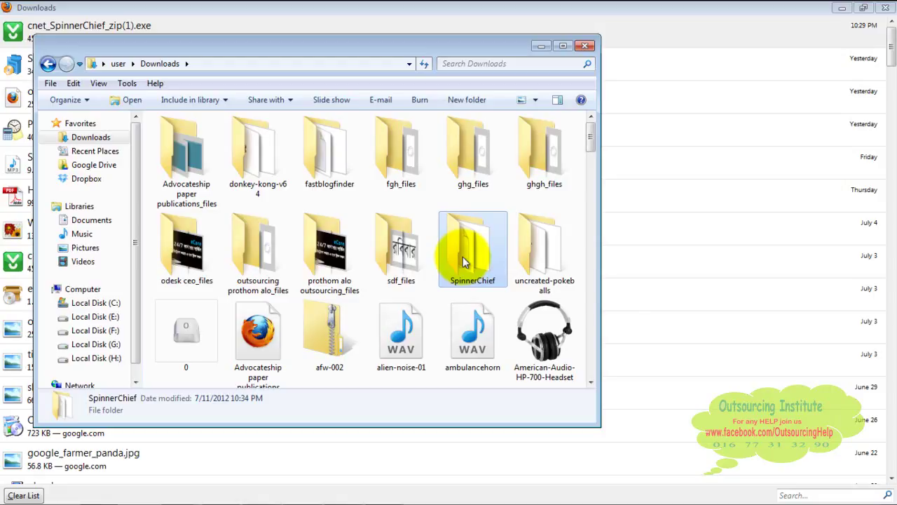
mouse_move(463, 262)
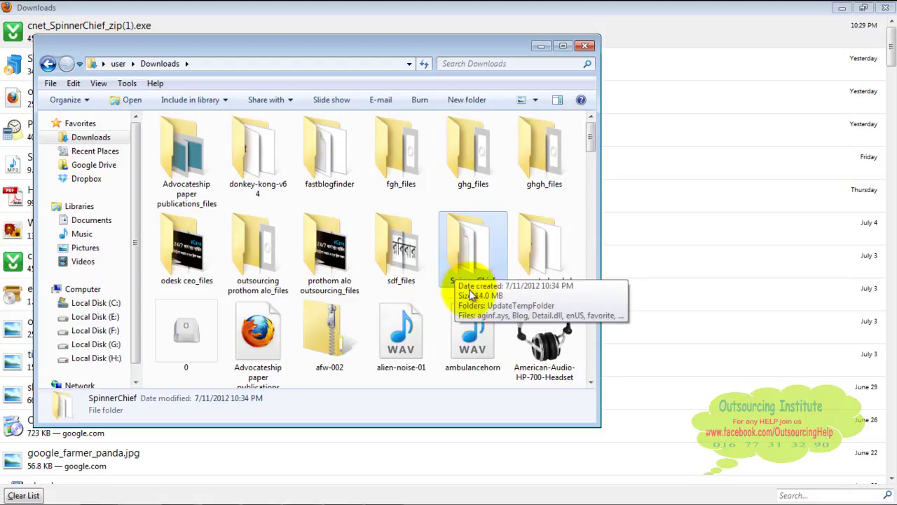
right_click(459, 248)
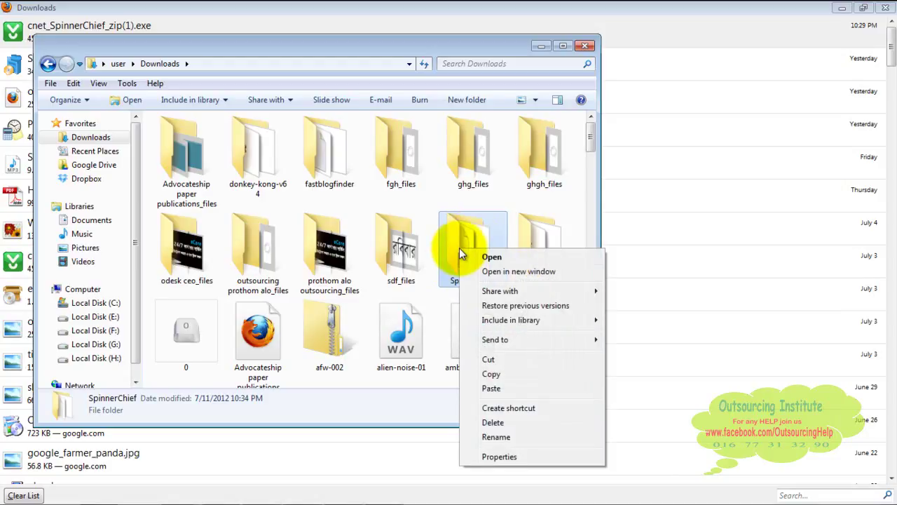
left_click(516, 374)
left_click(842, 7)
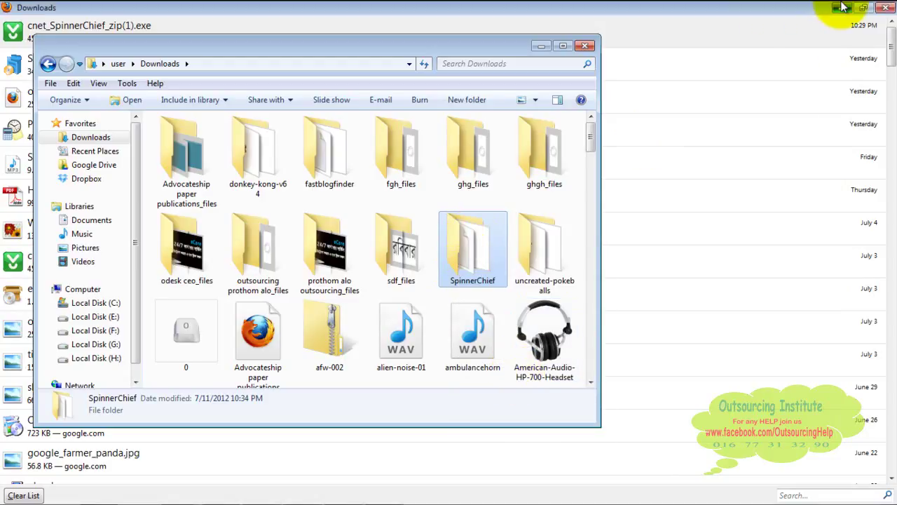
left_click(849, 7)
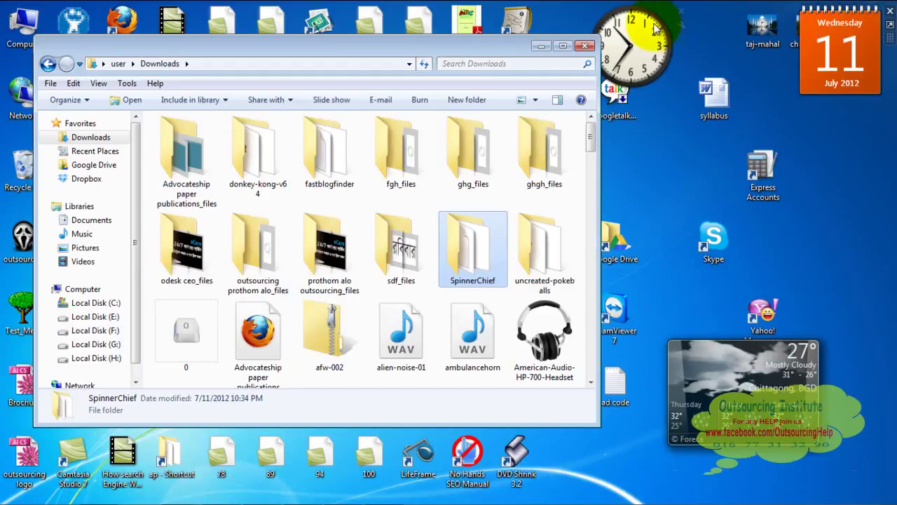
left_click(585, 45)
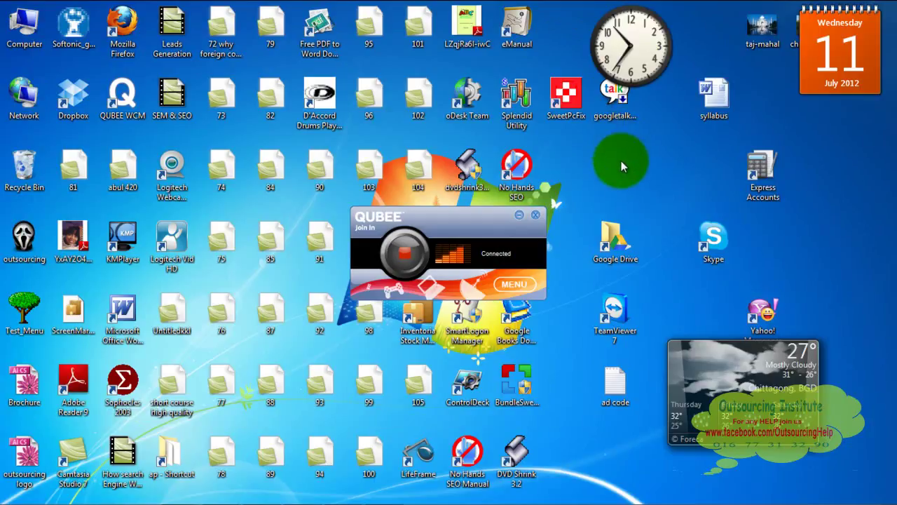
right_click(621, 161)
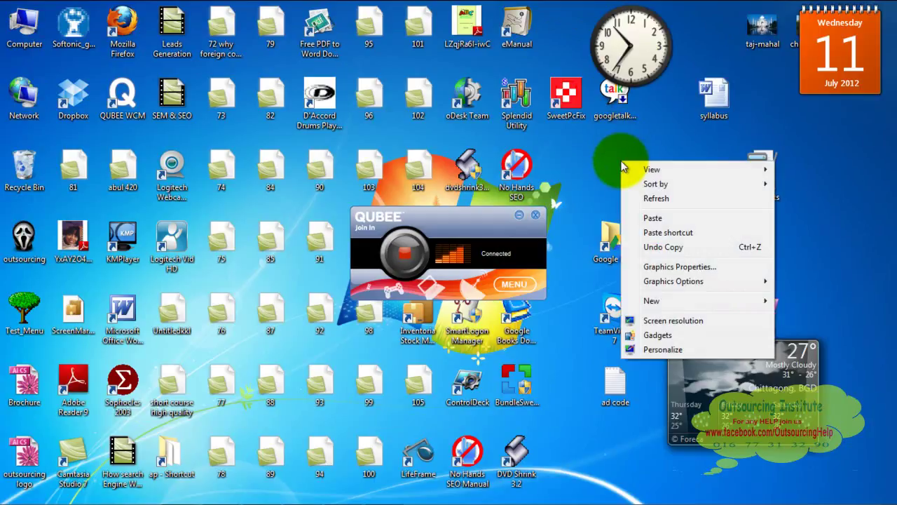
left_click(655, 221)
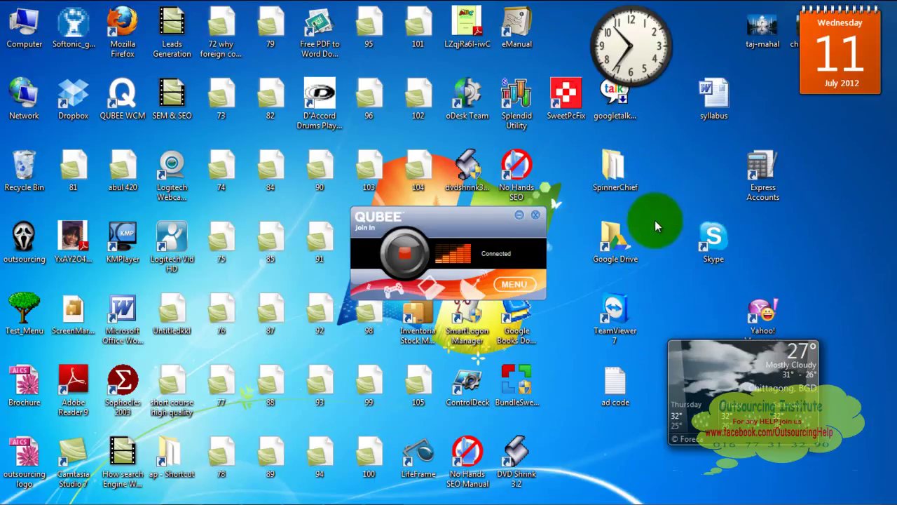
left_click(595, 165)
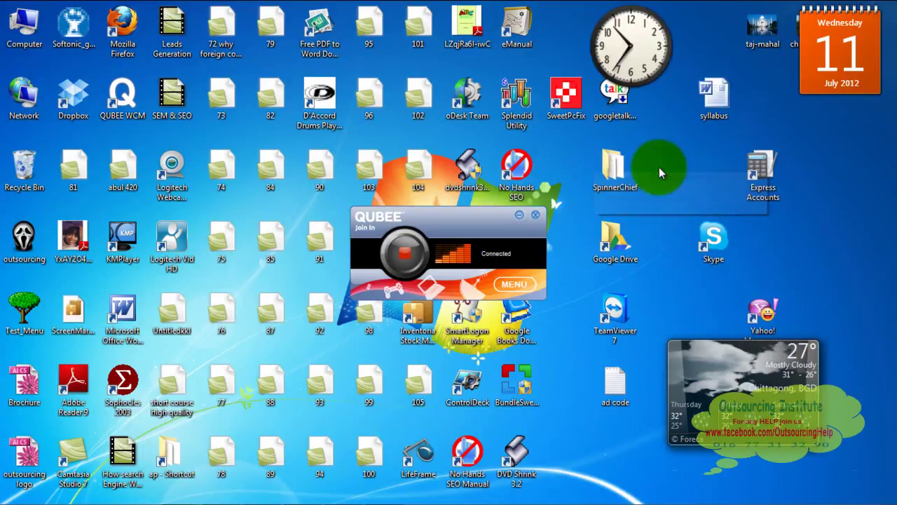
Launch SpinnerChief.exe from its folder, decline the update, and start the free registered version
double_click(622, 171)
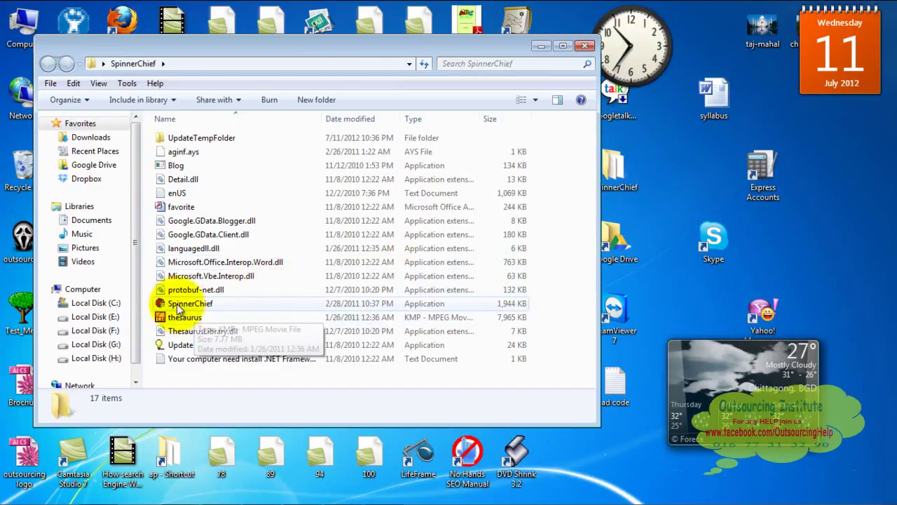
left_click(177, 306)
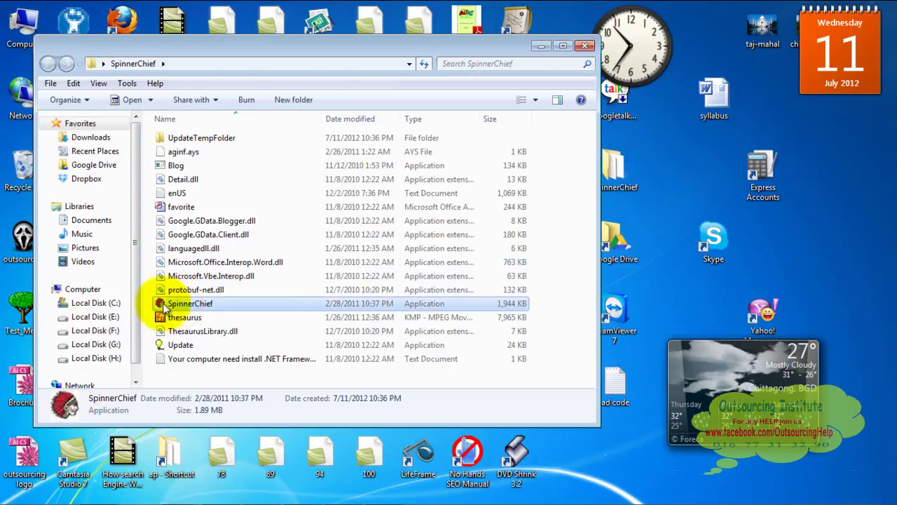
mouse_move(186, 309)
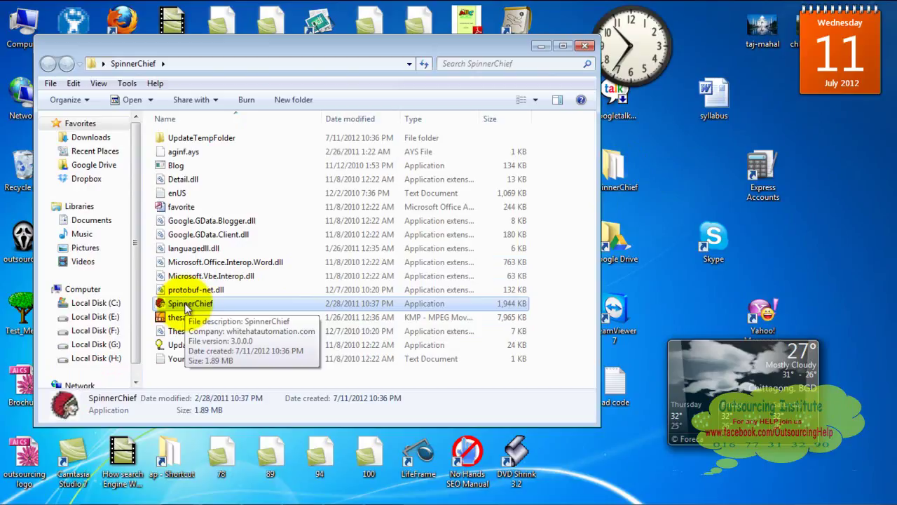
left_click(188, 309)
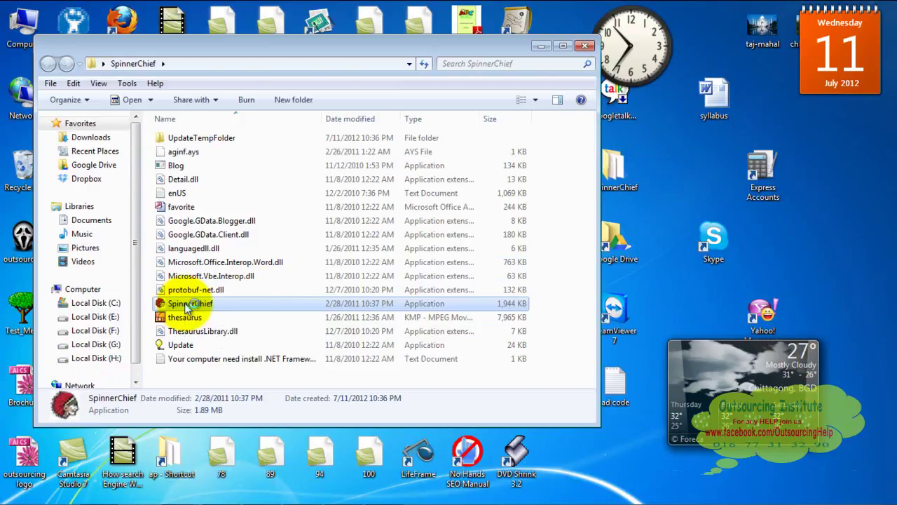
double_click(188, 308)
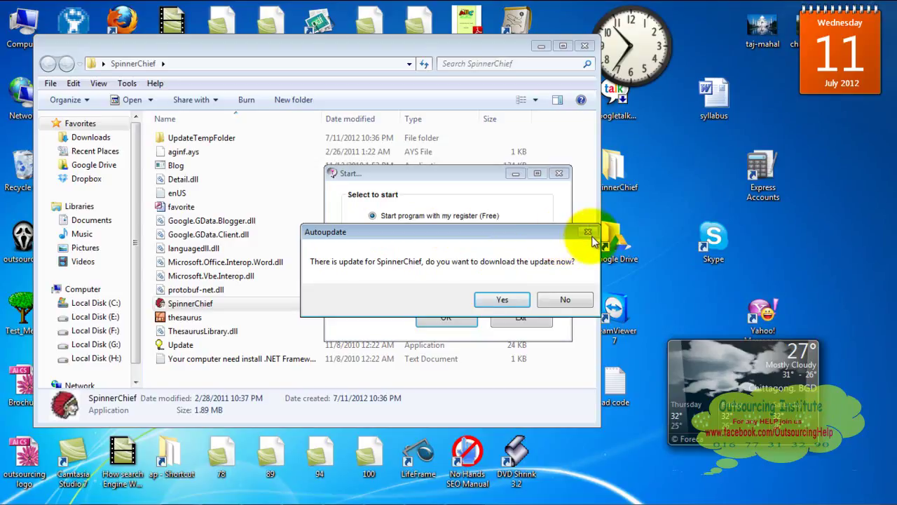
left_click(568, 301)
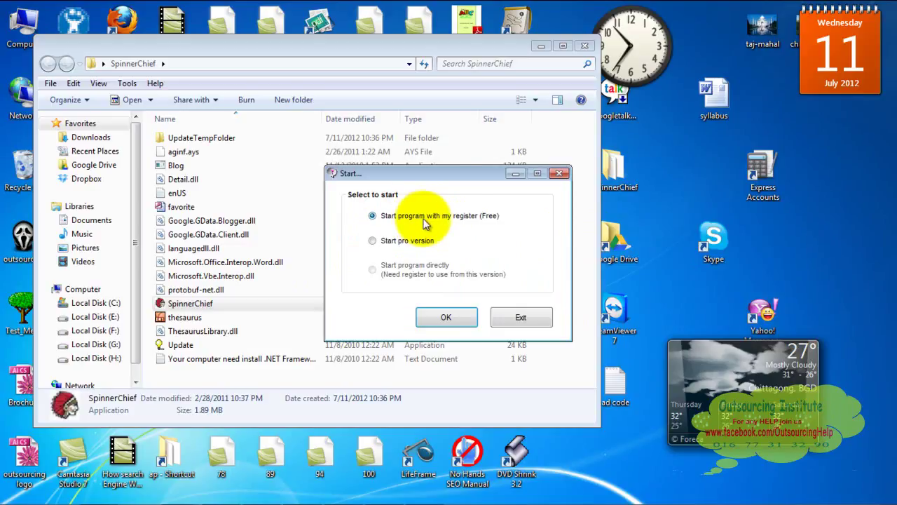
left_click(447, 318)
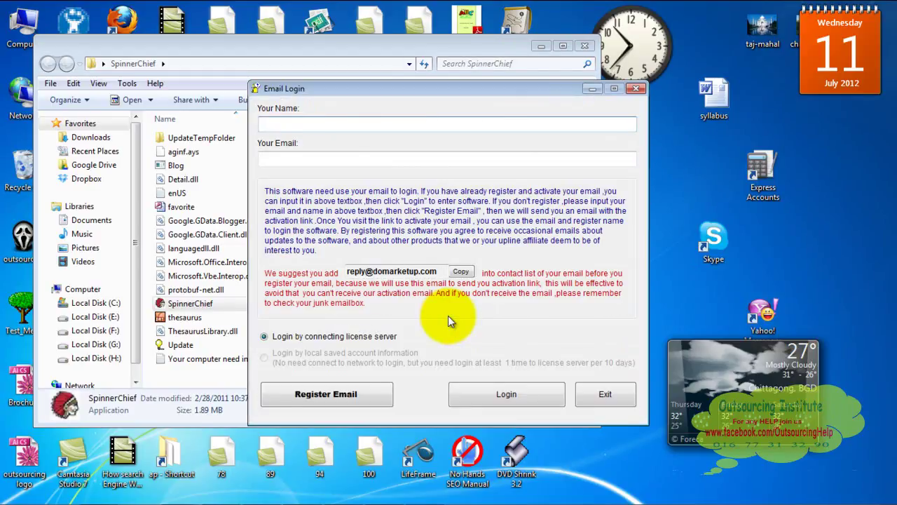
Enter the user's name and e-mail address in Email Login and register them
left_click(384, 121)
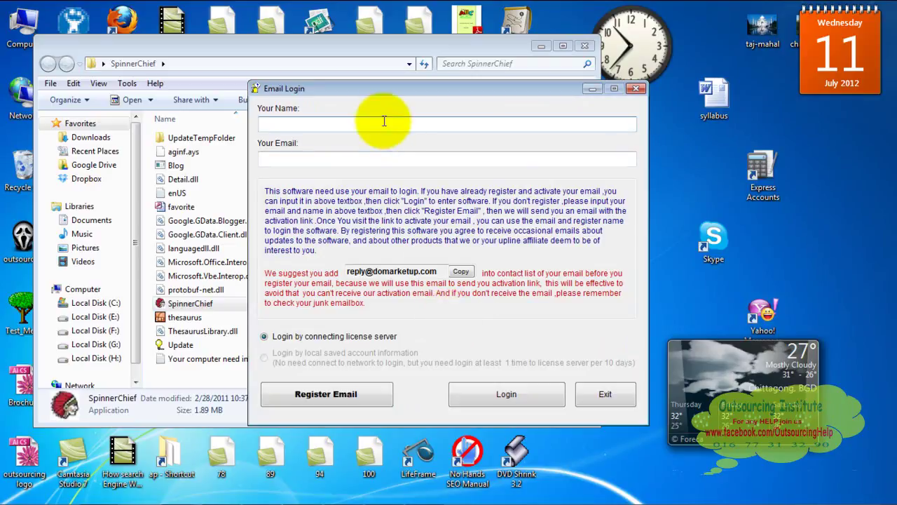
type("salman khan")
key("Tab")
key("ctrl+v")
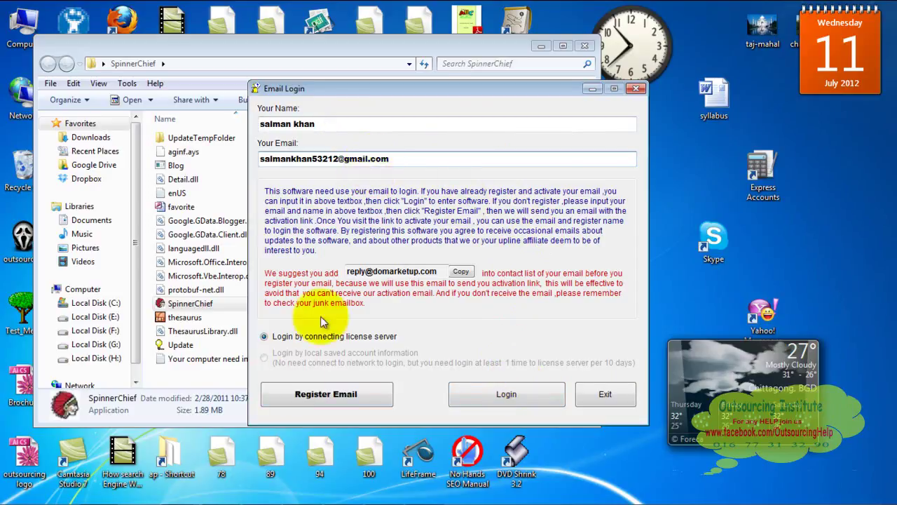
left_click(319, 397)
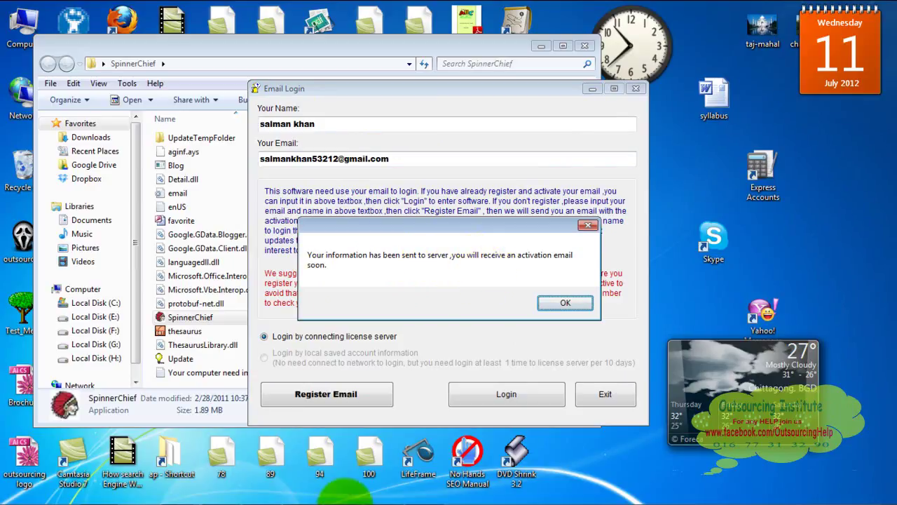
mouse_move(260, 499)
left_click(178, 494)
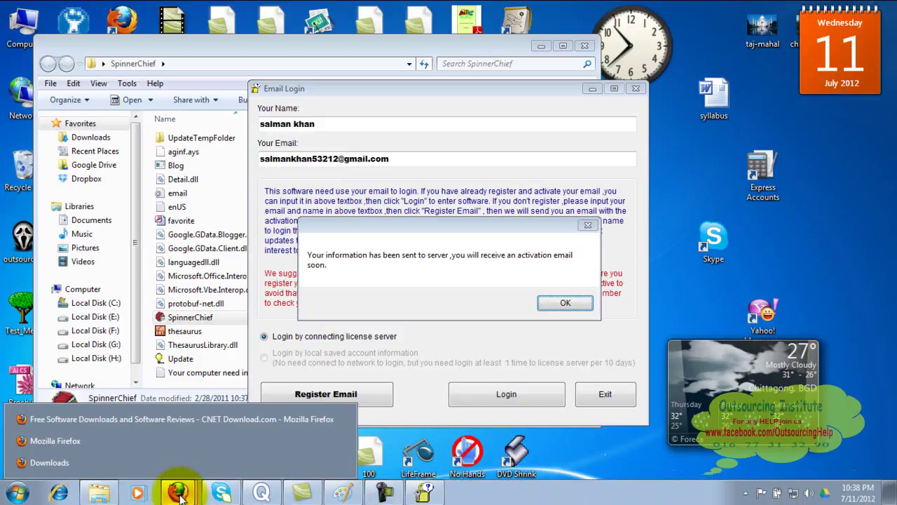
In the Gmail inbox, open the SpinnerChief Reply email and follow its validation link
left_click(125, 424)
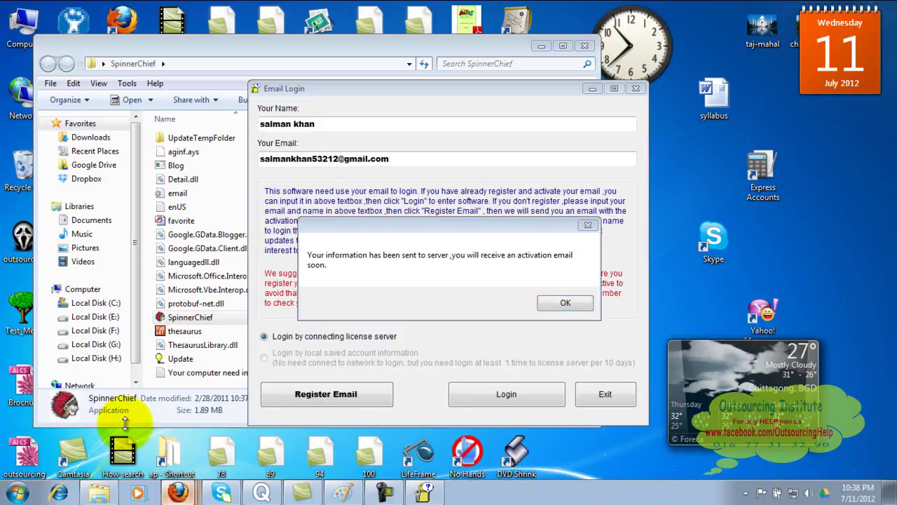
left_click(130, 11)
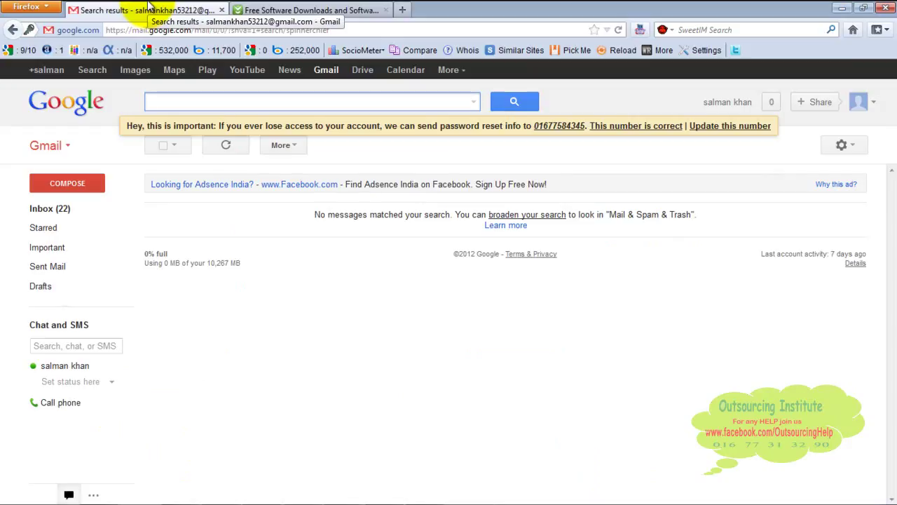
left_click(68, 211)
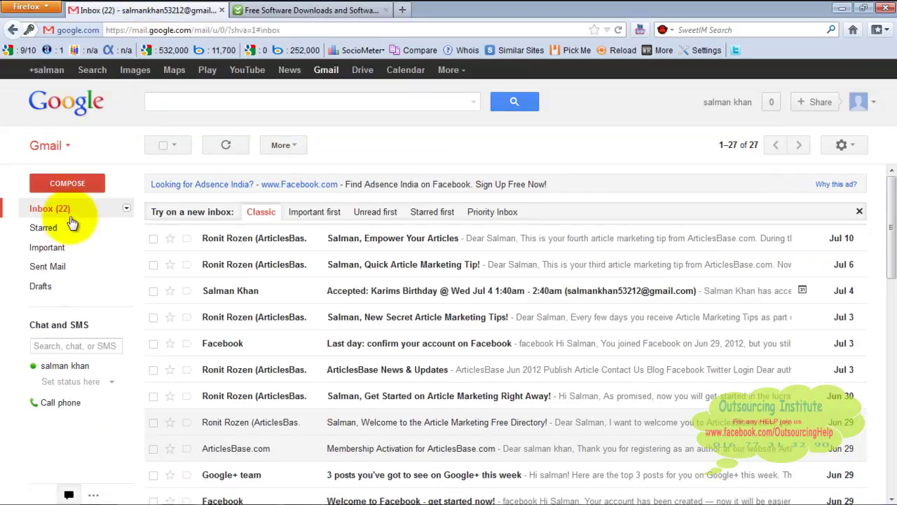
left_click(67, 218)
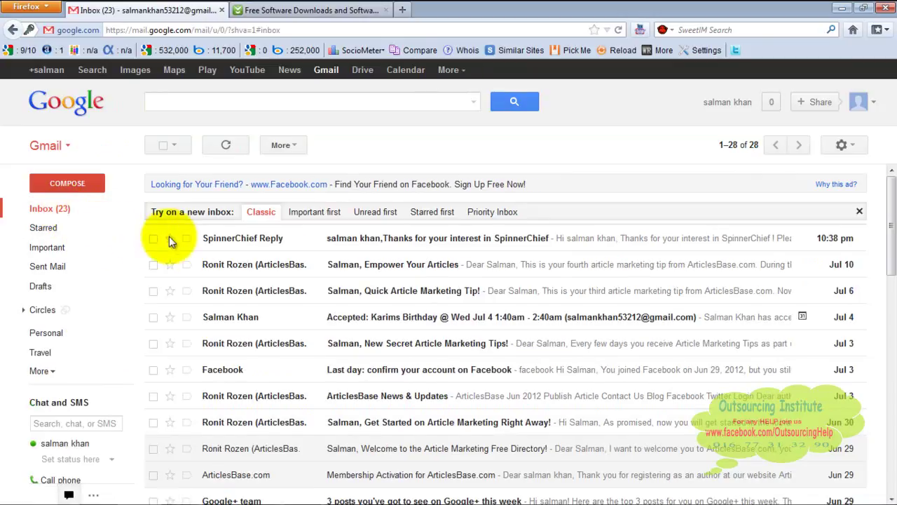
left_click(223, 244)
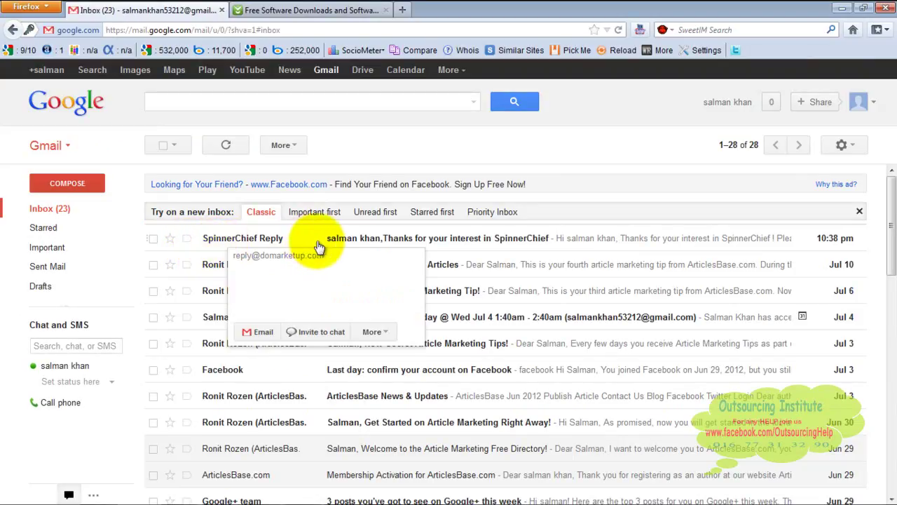
left_click(426, 242)
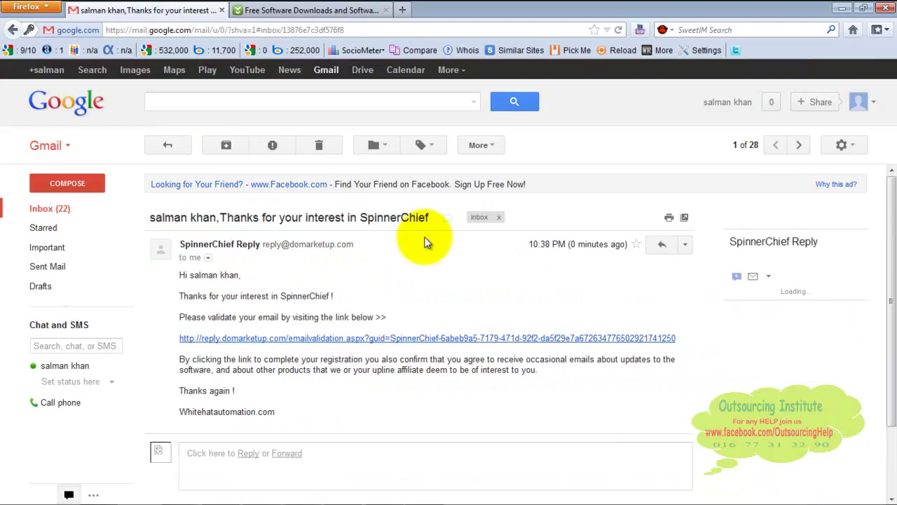
left_click(304, 340)
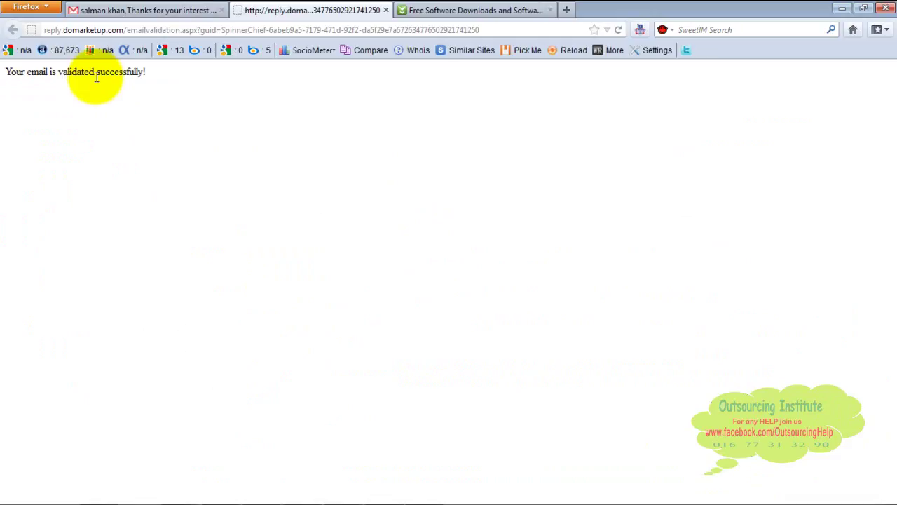
mouse_move(849, 7)
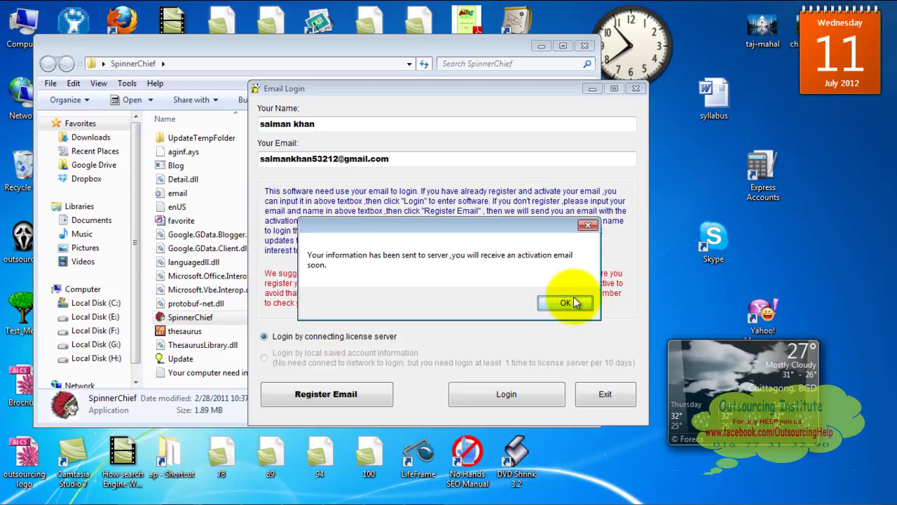
Dismiss the confirmation message and log in with the registered e-mail
left_click(567, 303)
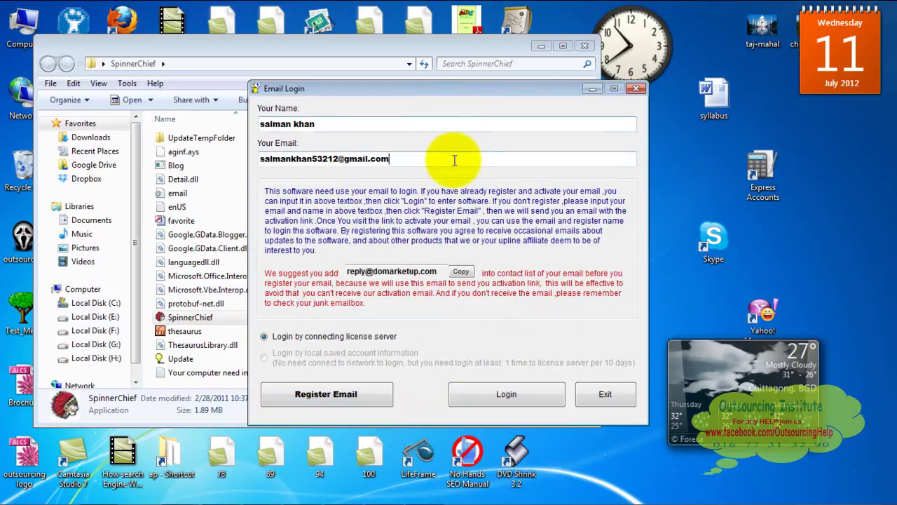
left_click(527, 397)
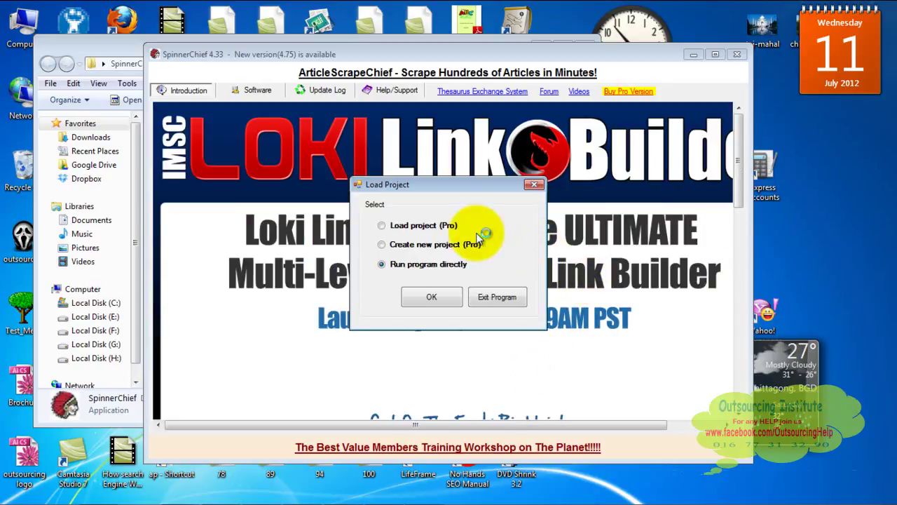
Run the program directly, load the default thesaurus file, and close the ThesaurusInfo panel
left_click(429, 298)
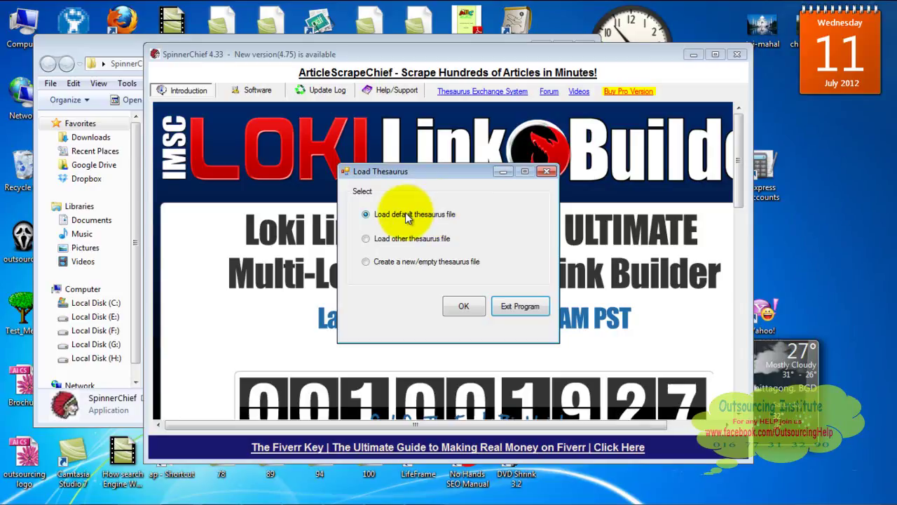
left_click(460, 310)
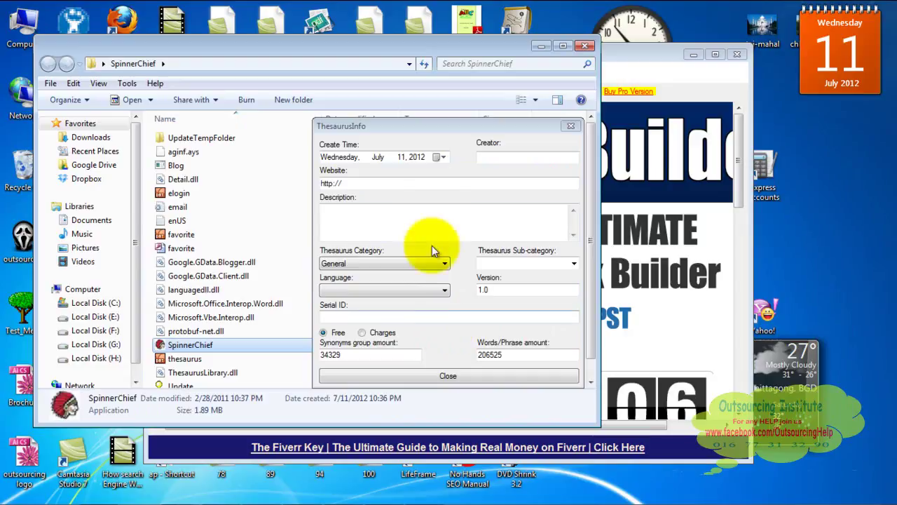
left_click(439, 376)
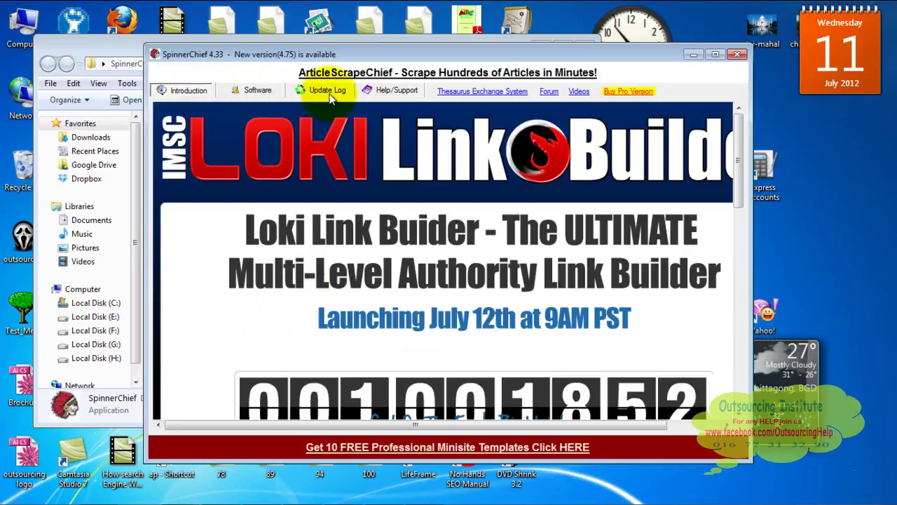
Replace the placeholder article text with 'Every mother loves her child'
left_click(259, 90)
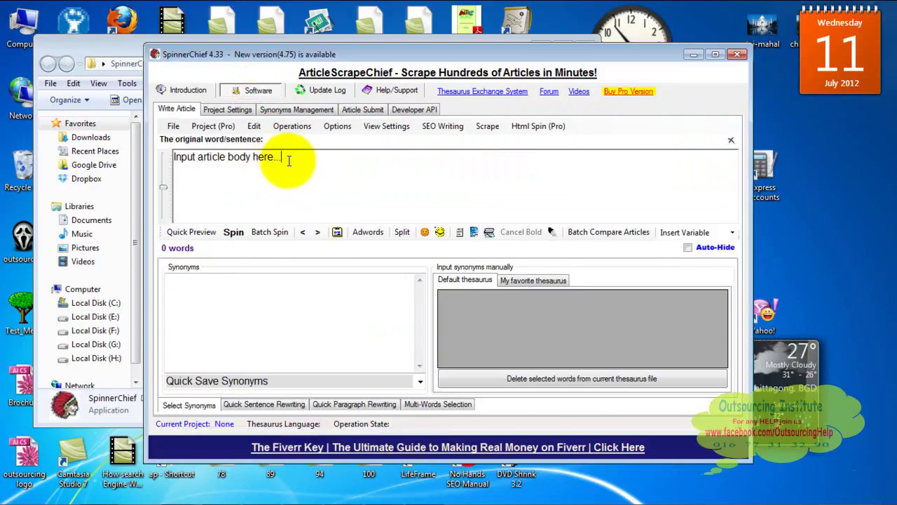
left_click_drag(286, 158, 150, 160)
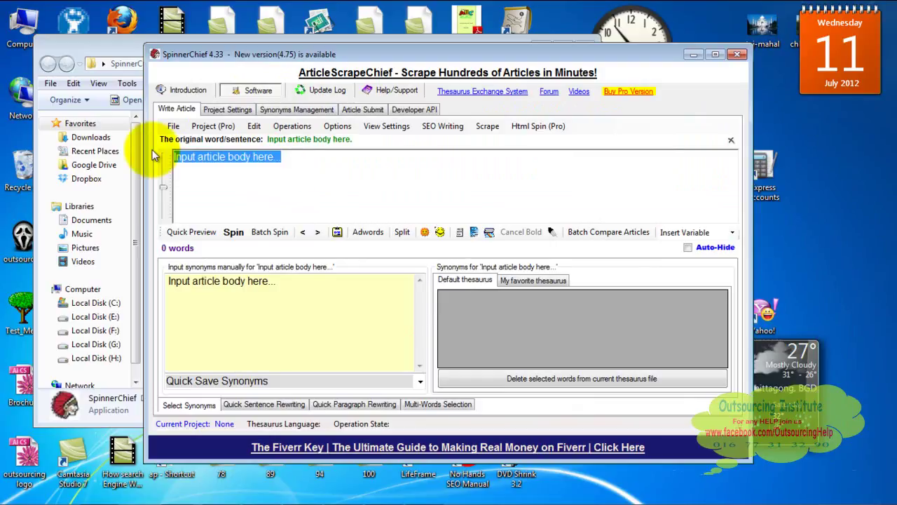
key("Delete")
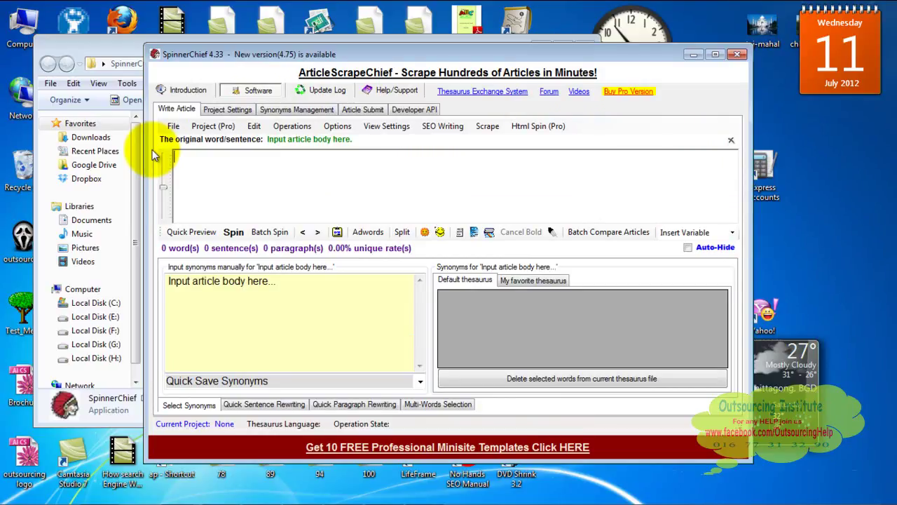
type("Every mother love")
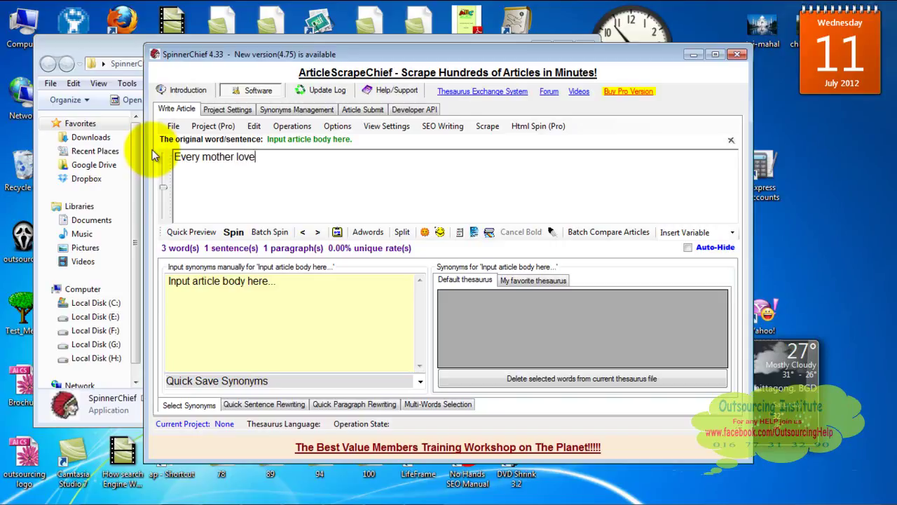
type("s her child")
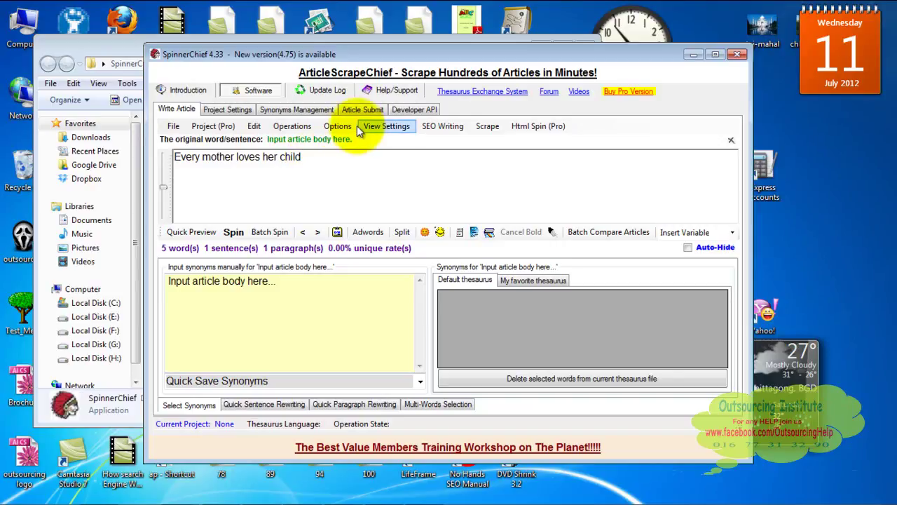
Look through the spinning Options list, then bring up the Operations list
left_click(336, 127)
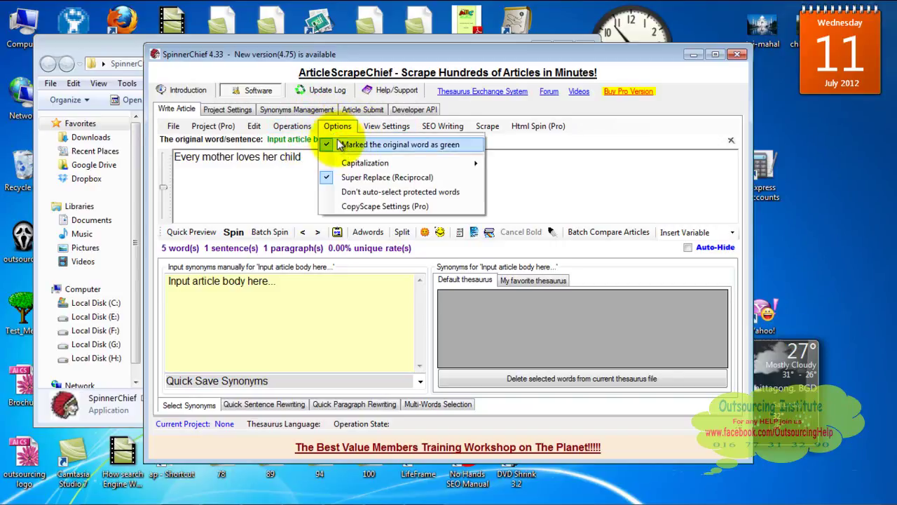
left_click(287, 169)
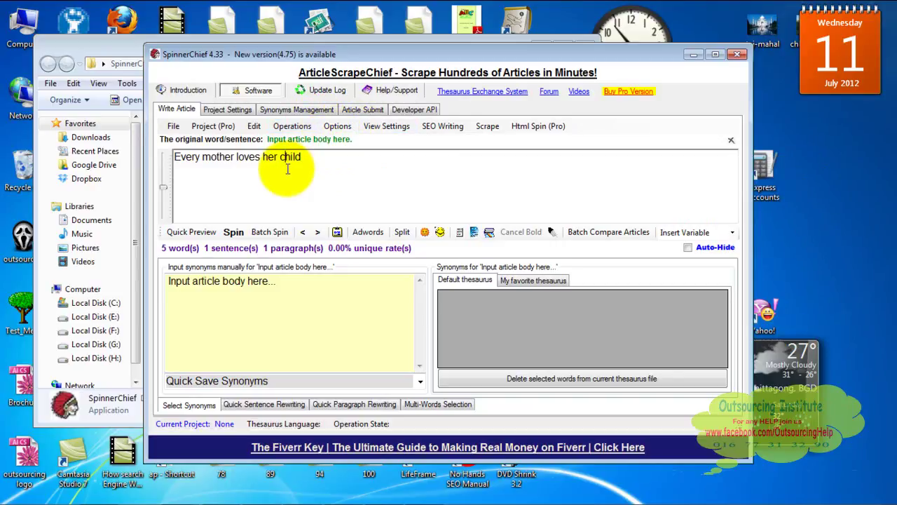
left_click(337, 126)
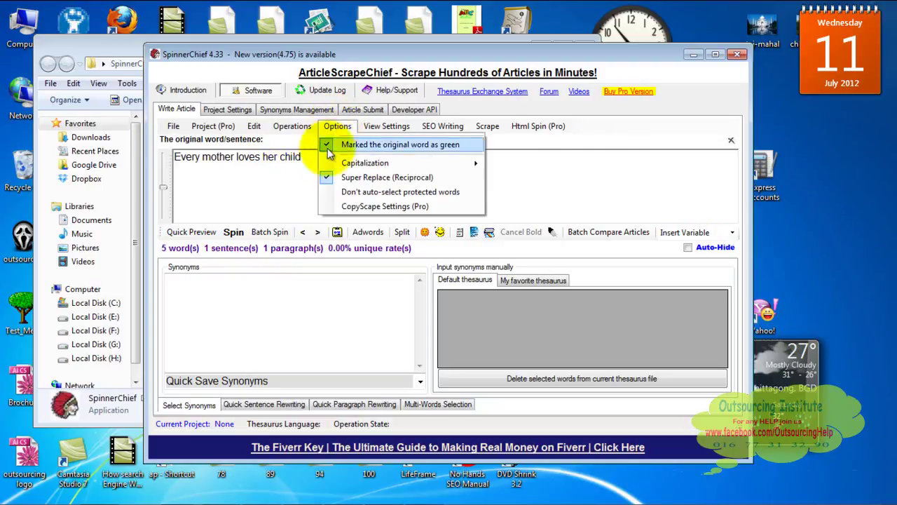
left_click(293, 181)
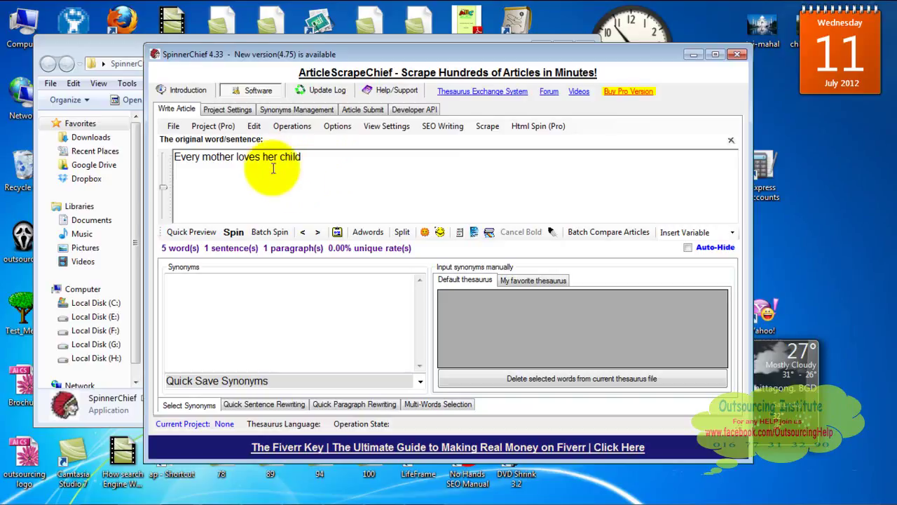
left_click(296, 132)
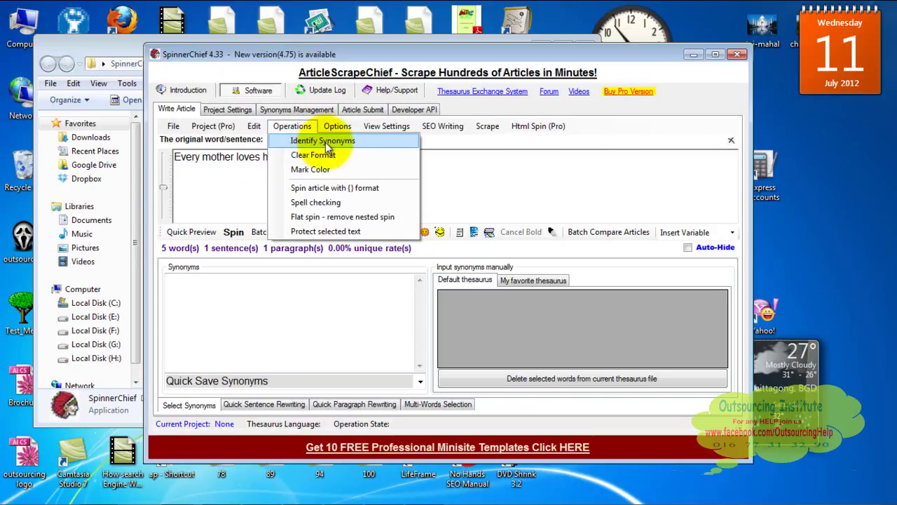
Identify synonyms in the sentence with the default thesaurus, clearing the highlight on child
left_click(325, 143)
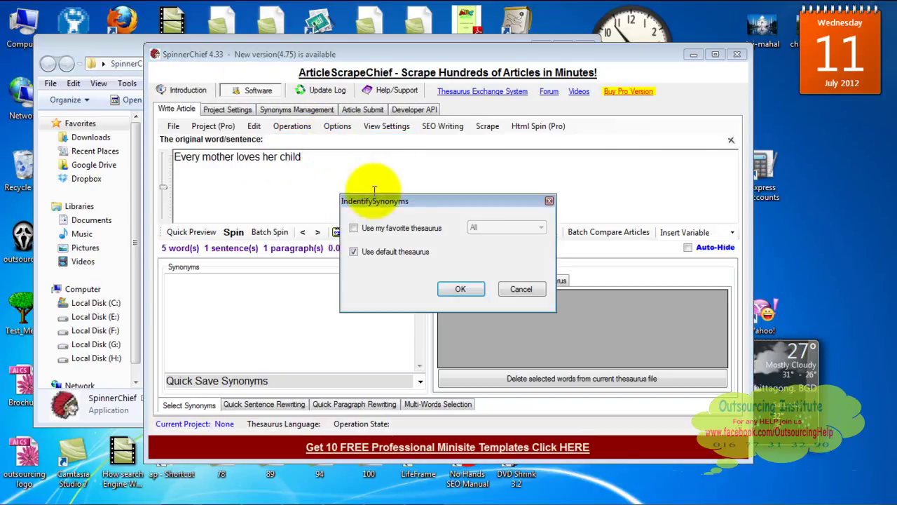
left_click(450, 288)
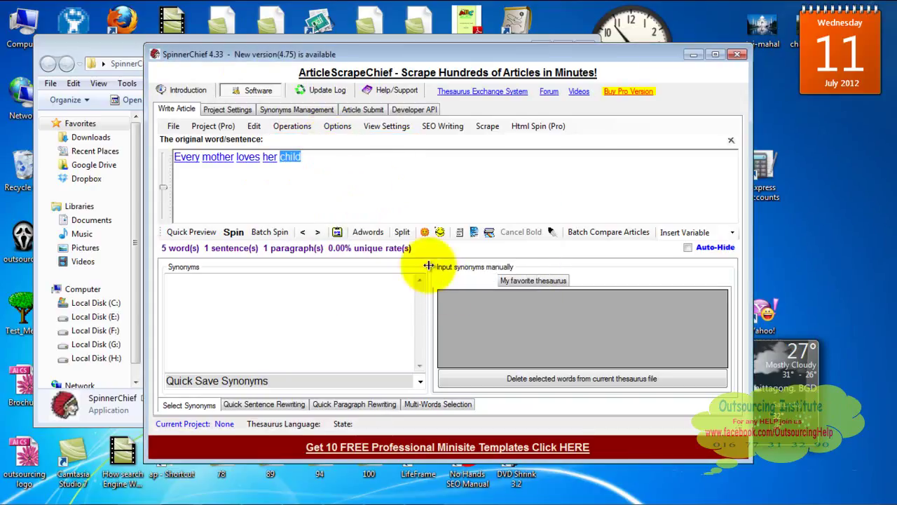
left_click(349, 180)
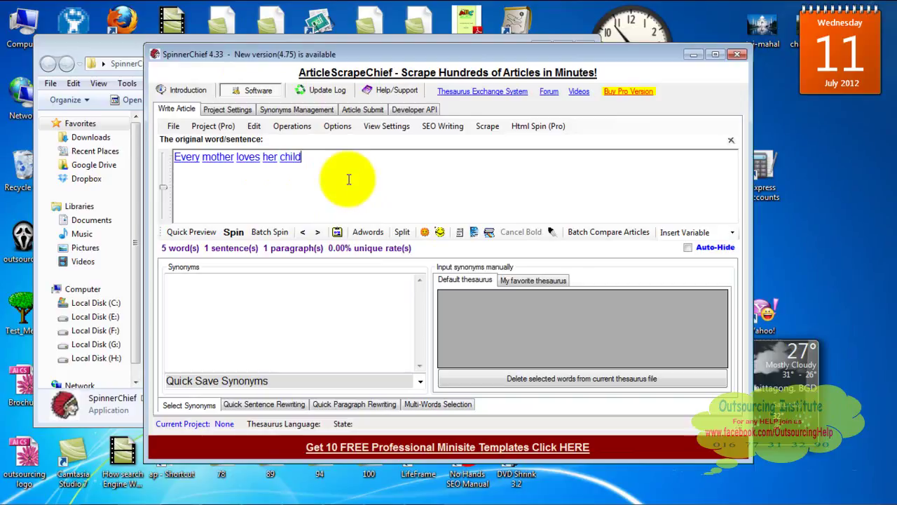
Generate 100 spun articles with the auto-spin frequency set to 4
left_click(234, 232)
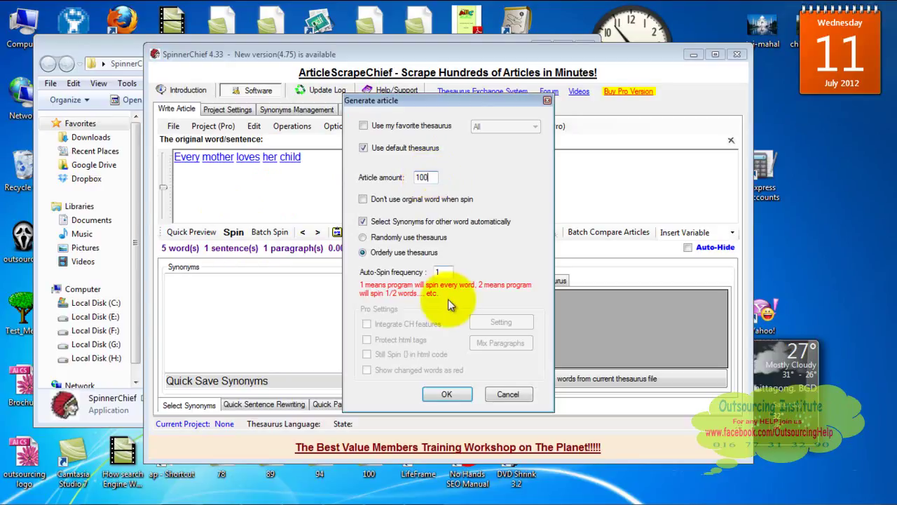
left_click(444, 270)
key("BackSpace")
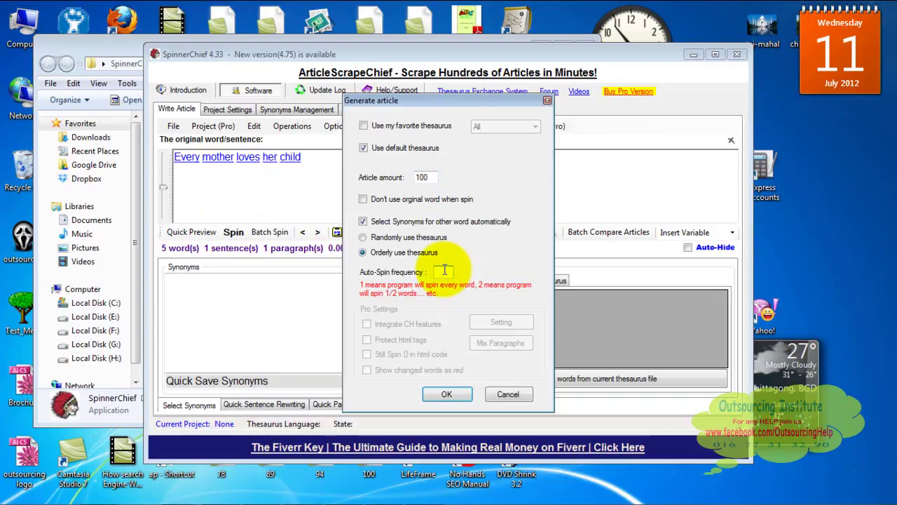
type("4")
left_click(448, 394)
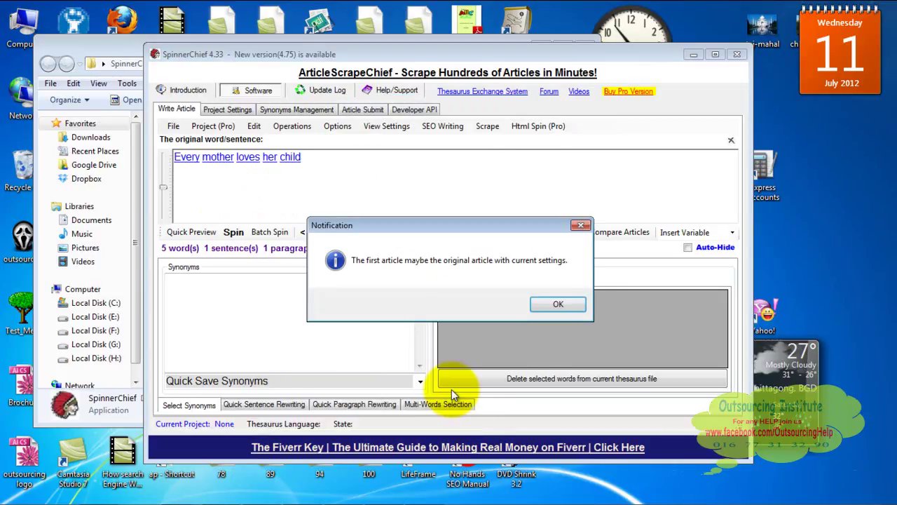
Dismiss the first-article notice and browse the spun variants in Articles 10, 14, 5, 6 and 9
left_click(559, 304)
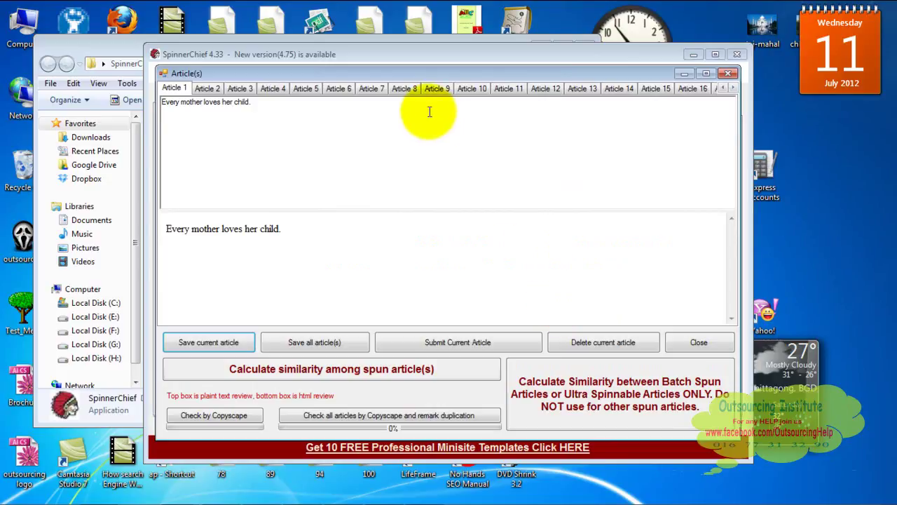
left_click(469, 90)
left_click(626, 88)
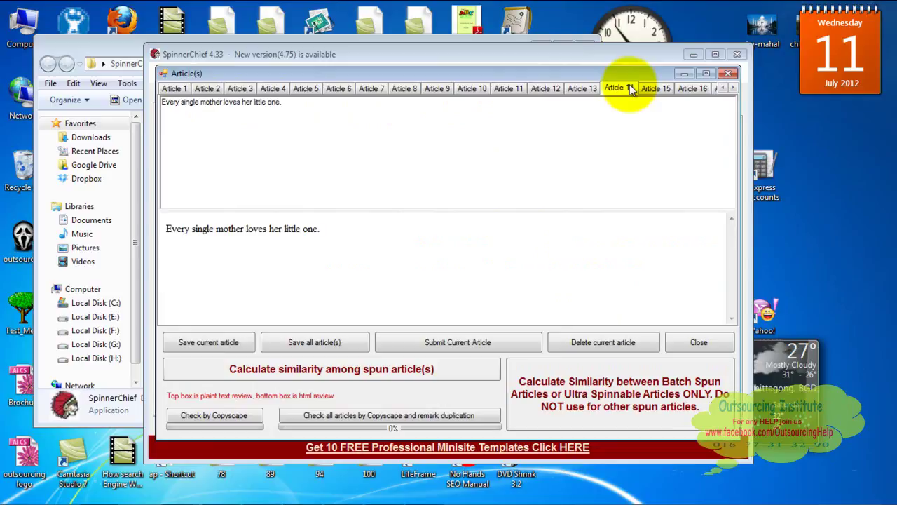
left_click(733, 88)
left_click(733, 87)
left_click(733, 88)
left_click(734, 88)
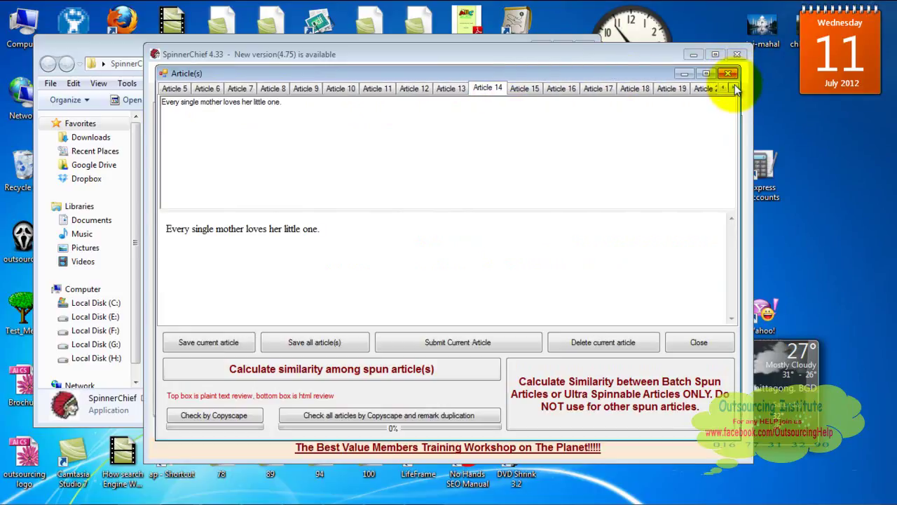
left_click(175, 89)
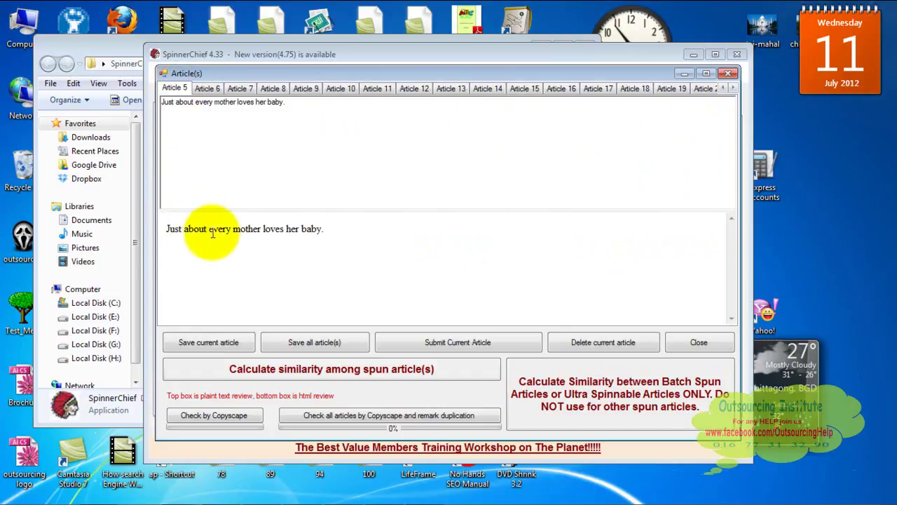
left_click(207, 88)
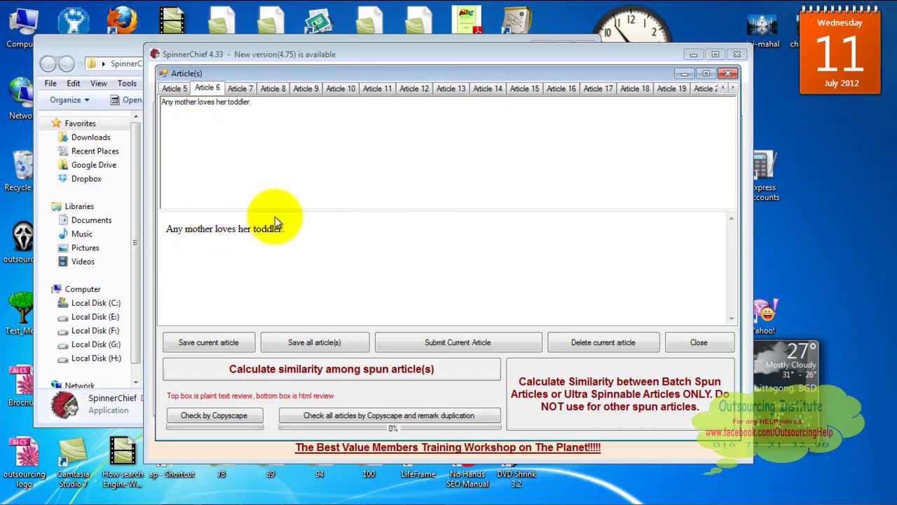
left_click(307, 89)
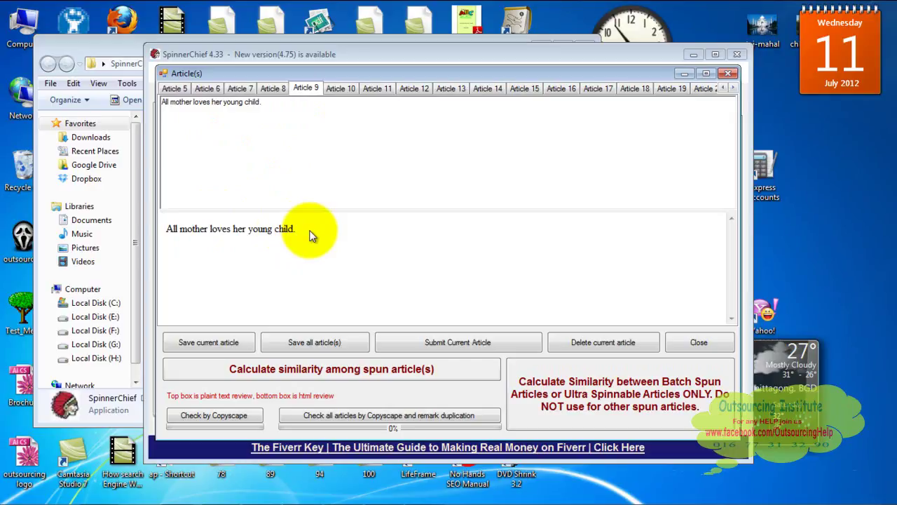
Select Article 9's sentence, look at its copy options, then return to the Write Article editor
left_click_drag(302, 231, 137, 224)
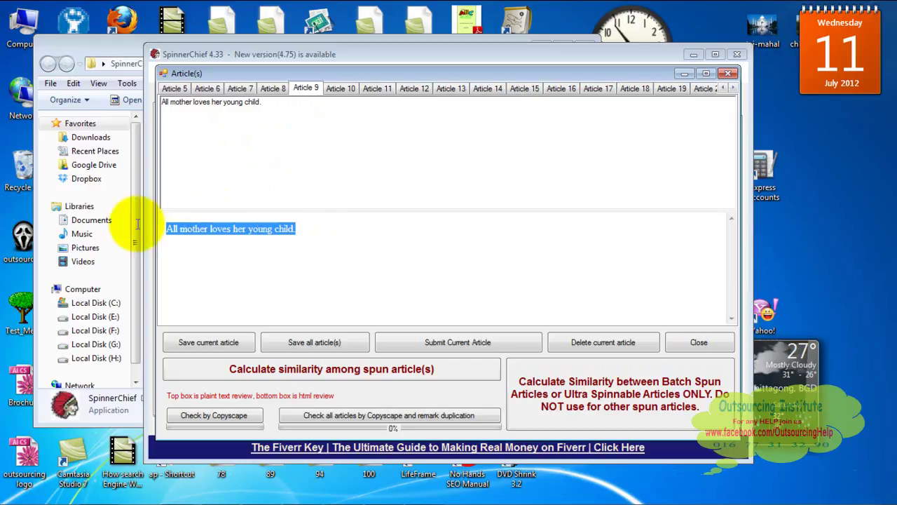
right_click(200, 230)
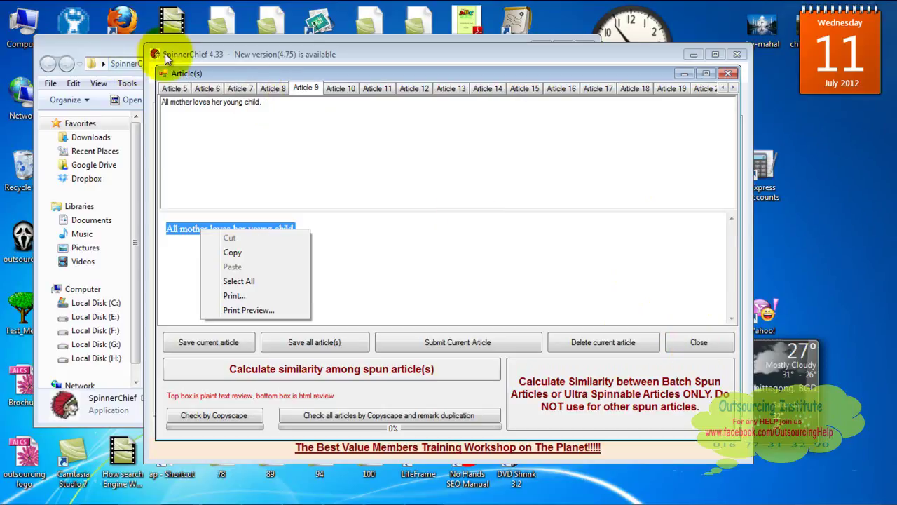
left_click(85, 45)
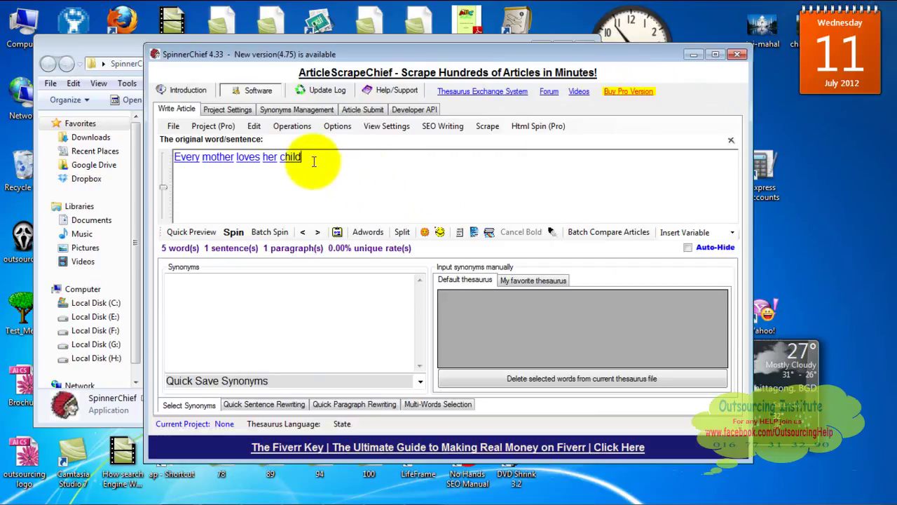
Add mom, mommy, mum and mummy from the Default thesaurus as synonyms for mother
left_click_drag(313, 161, 129, 141)
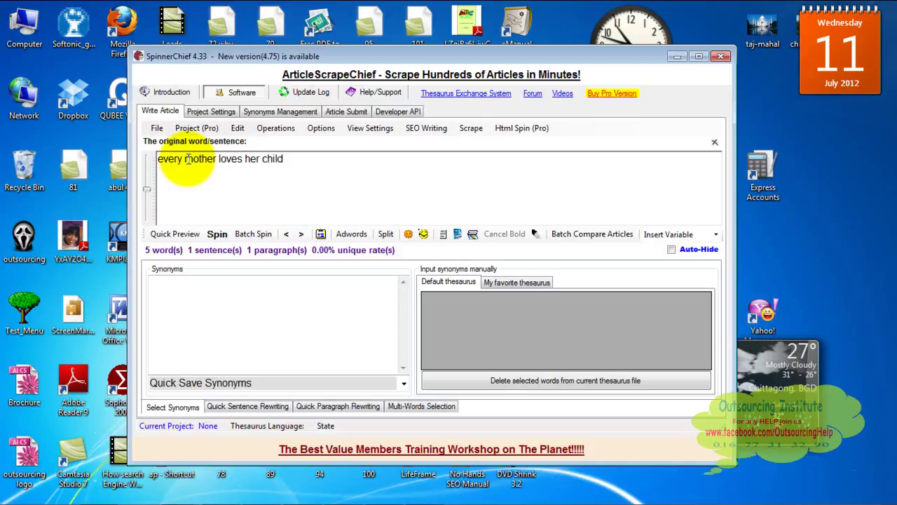
left_click_drag(188, 159, 214, 163)
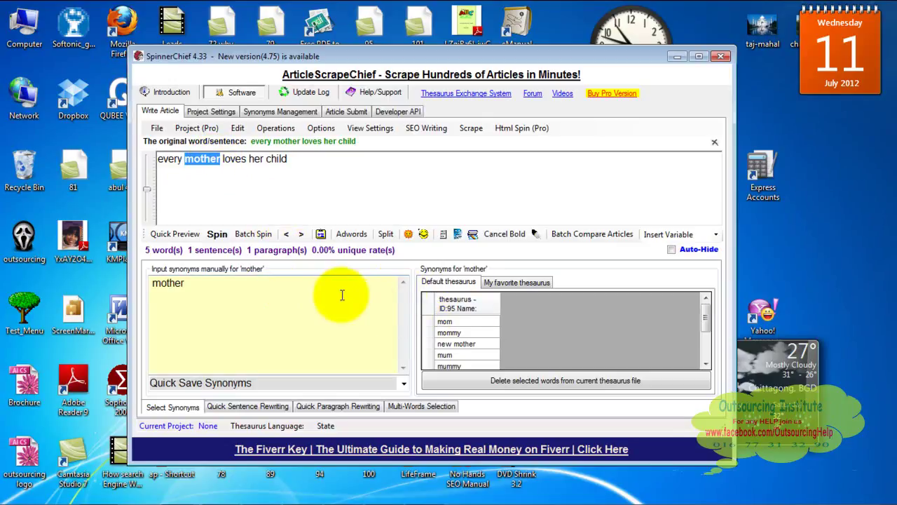
left_click(461, 322)
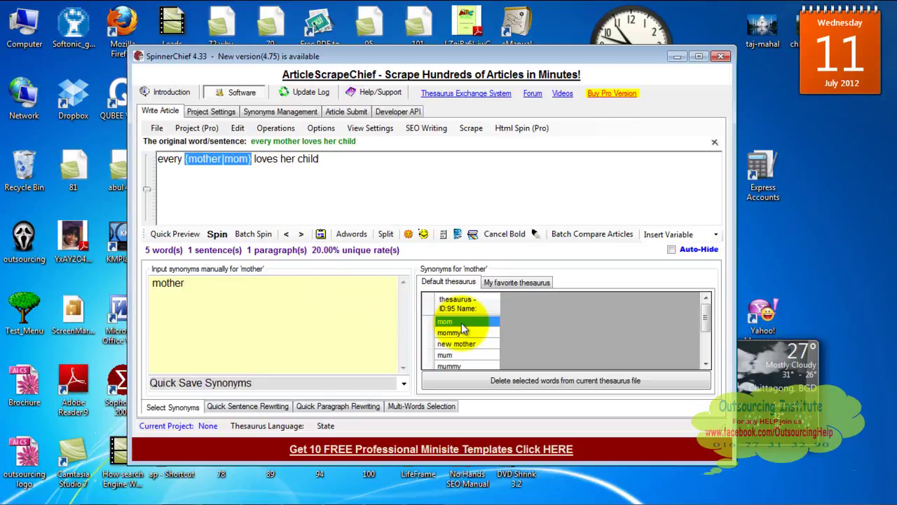
left_click(464, 332)
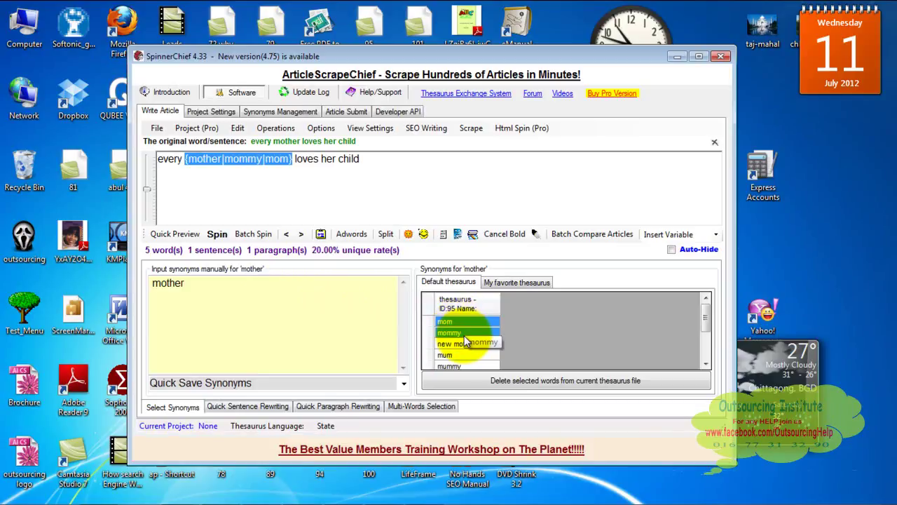
left_click(460, 356)
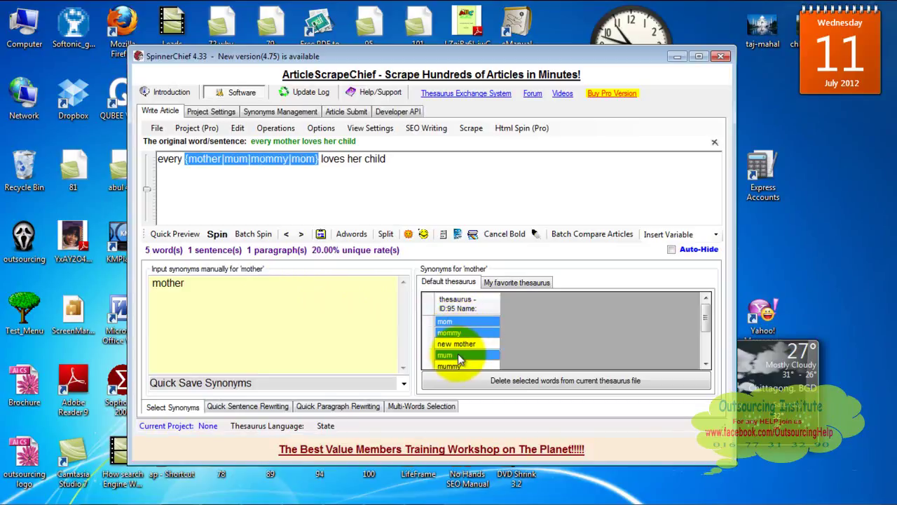
left_click(462, 364)
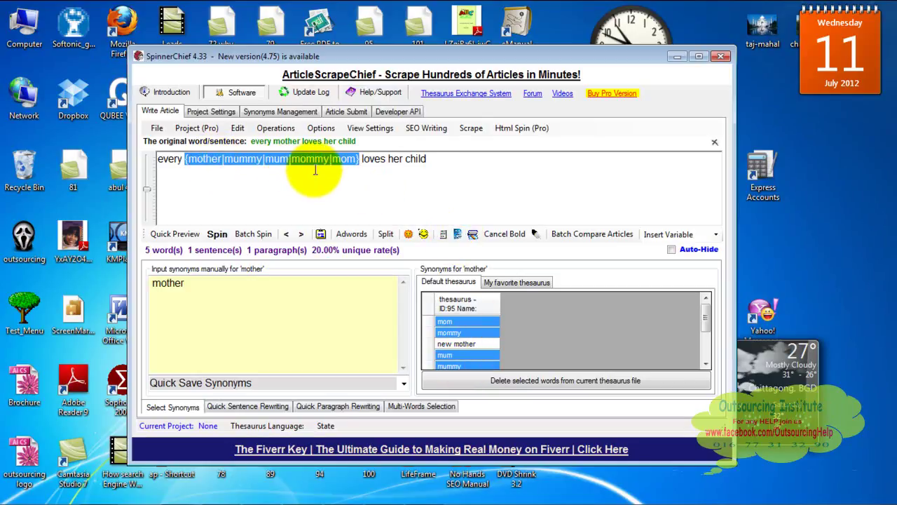
Generate 10 spun articles from the sentence instead of 100
left_click(218, 236)
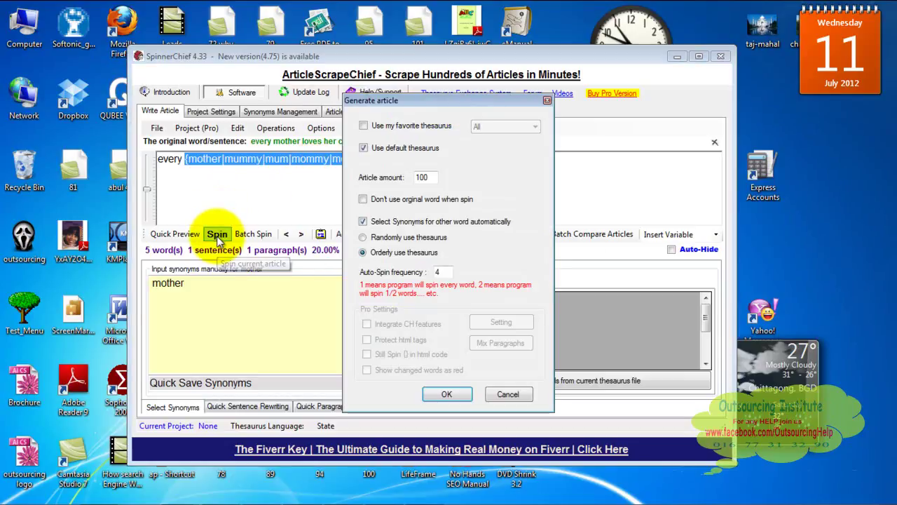
left_click(430, 177)
key("BackSpace")
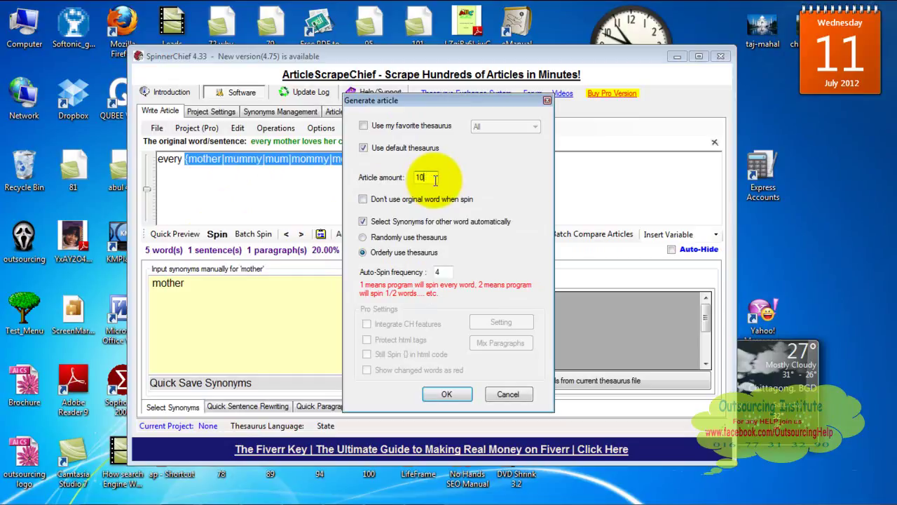
left_click(448, 396)
left_click(565, 303)
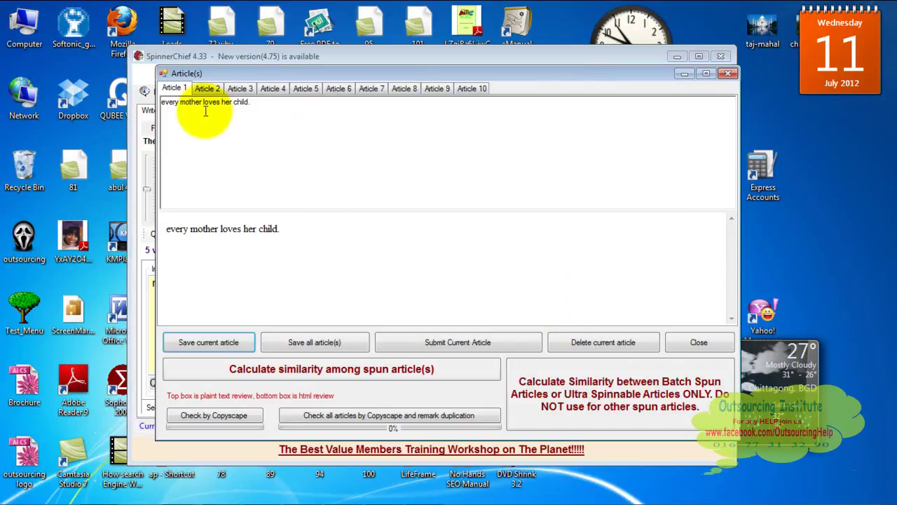
Compare the mother variants such as mum and mommy across the articles, then close the results
left_click(208, 89)
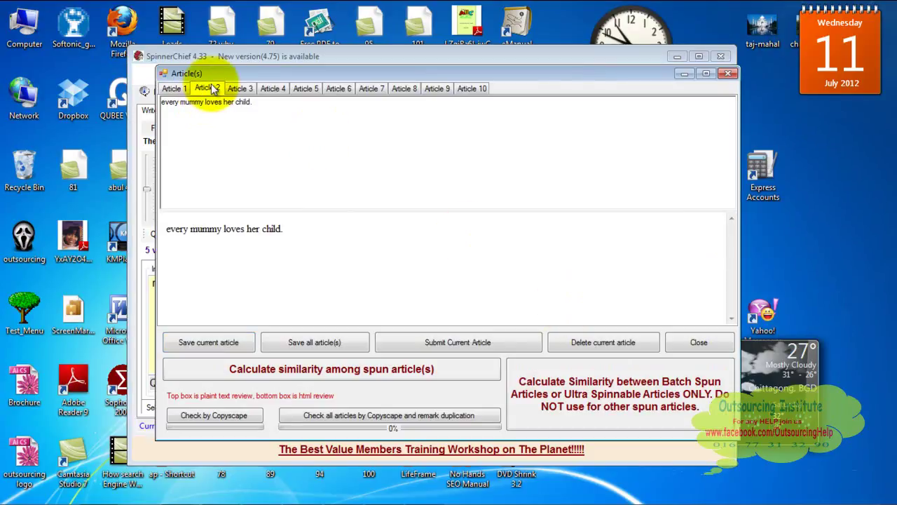
left_click(249, 88)
left_click(273, 88)
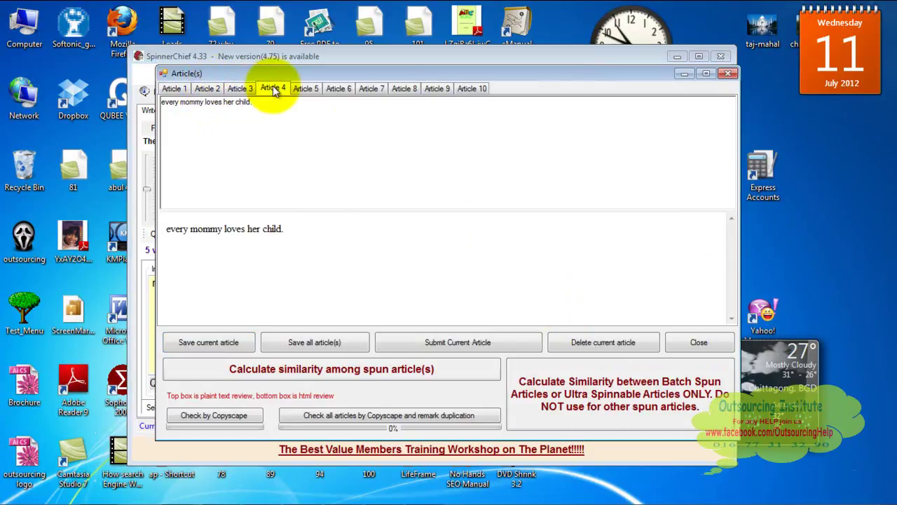
left_click(176, 89)
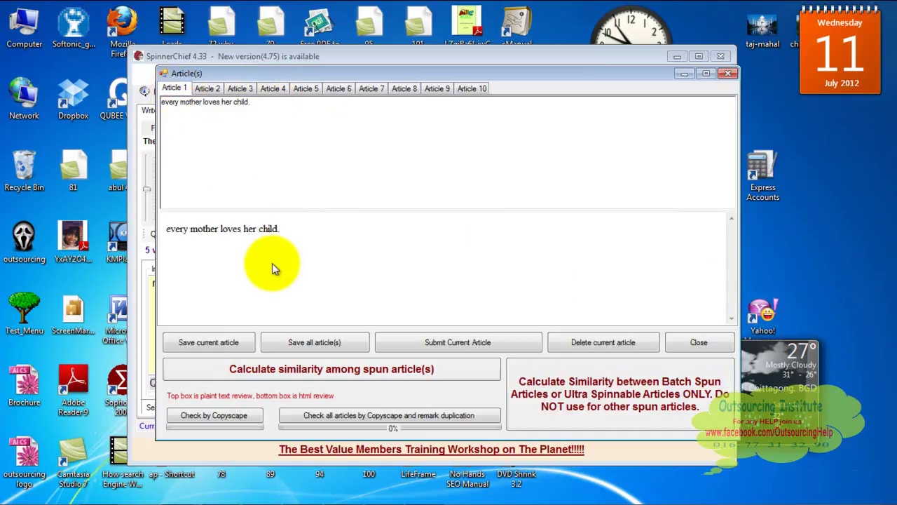
left_click(213, 88)
left_click(243, 87)
left_click(286, 89)
left_click(305, 89)
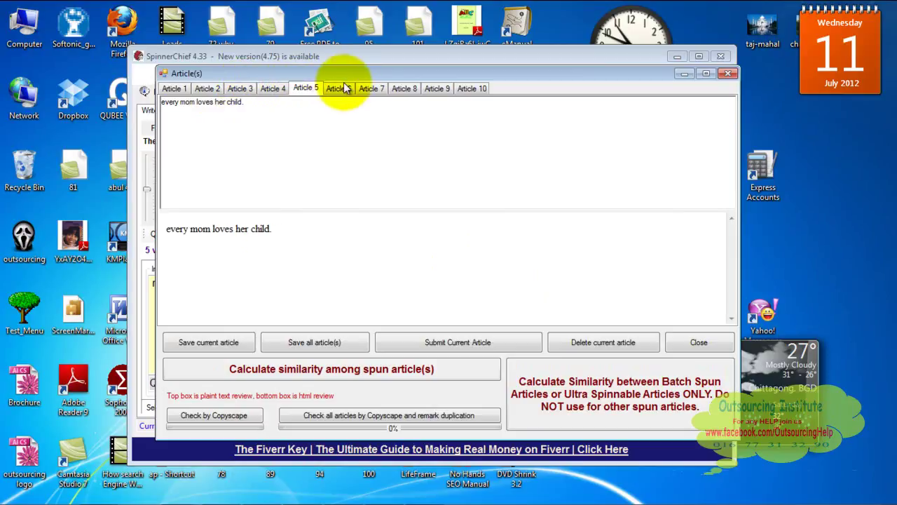
left_click(342, 87)
left_click(372, 89)
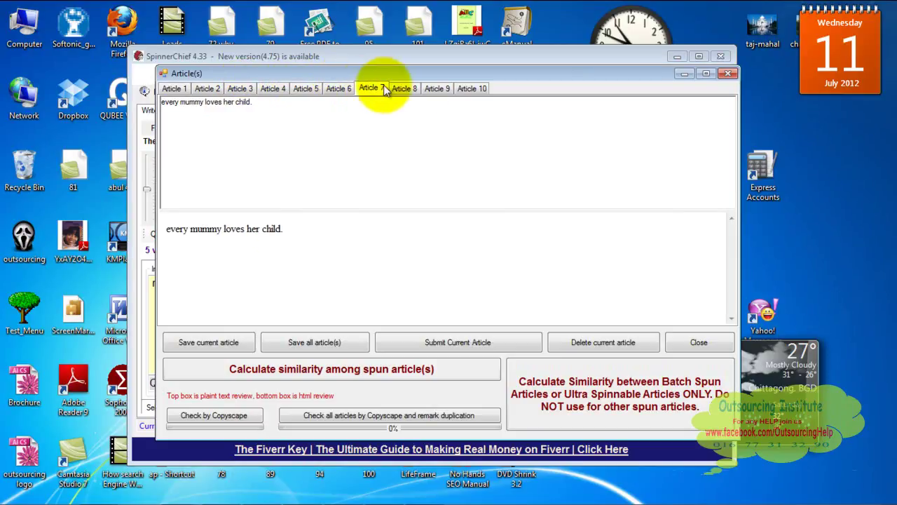
left_click(431, 89)
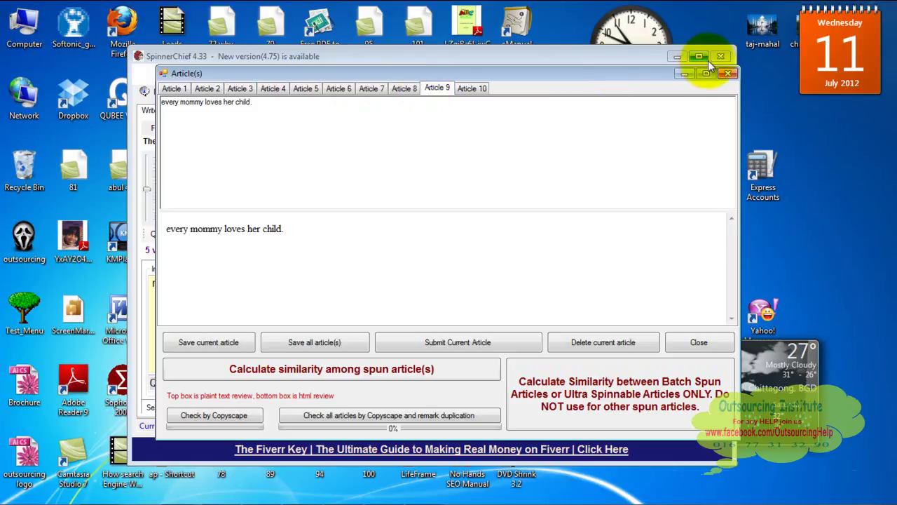
left_click(727, 74)
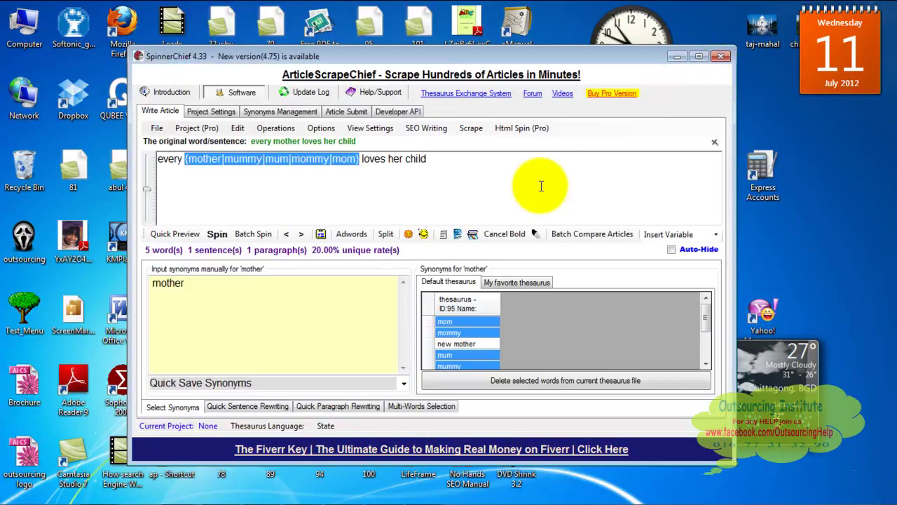
left_click(516, 191)
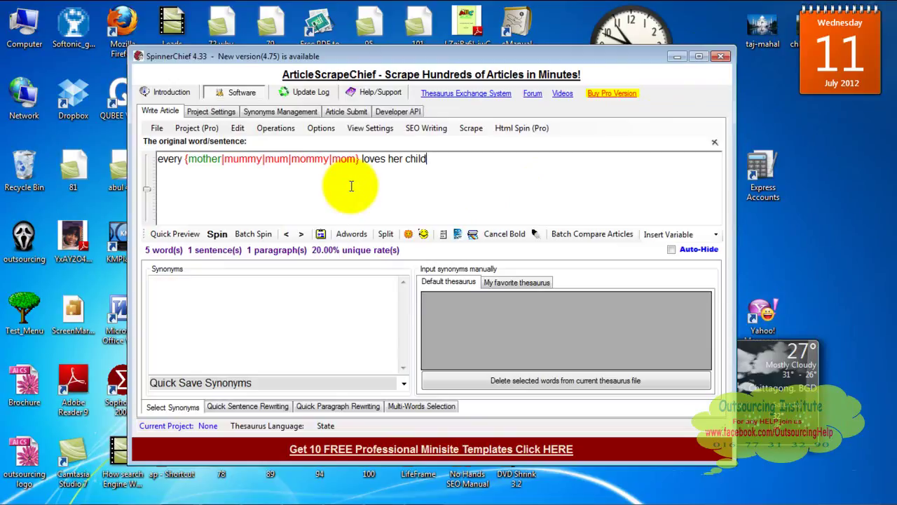
left_click(214, 115)
left_click(162, 112)
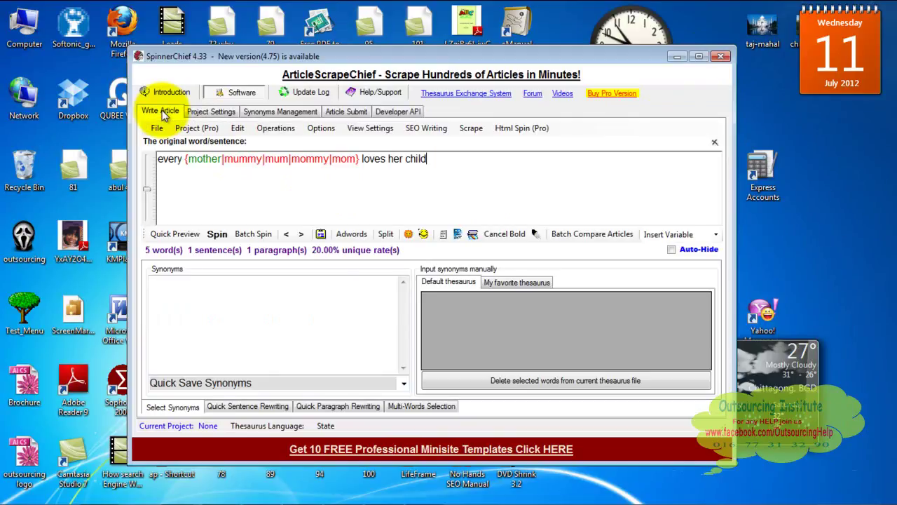
left_click(209, 111)
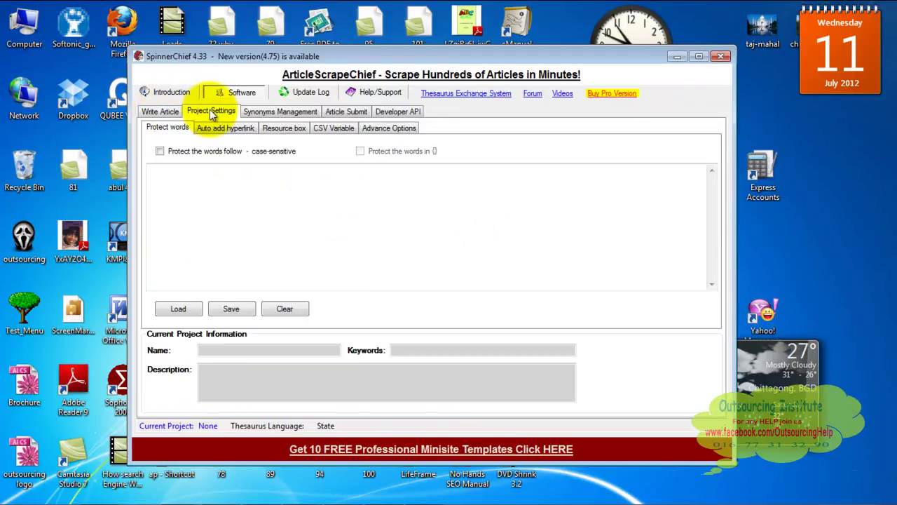
left_click(263, 113)
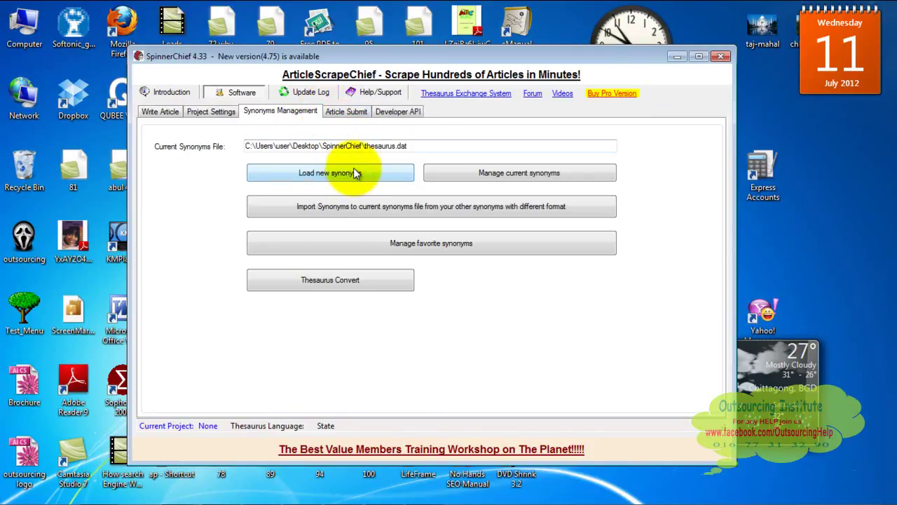
left_click(342, 117)
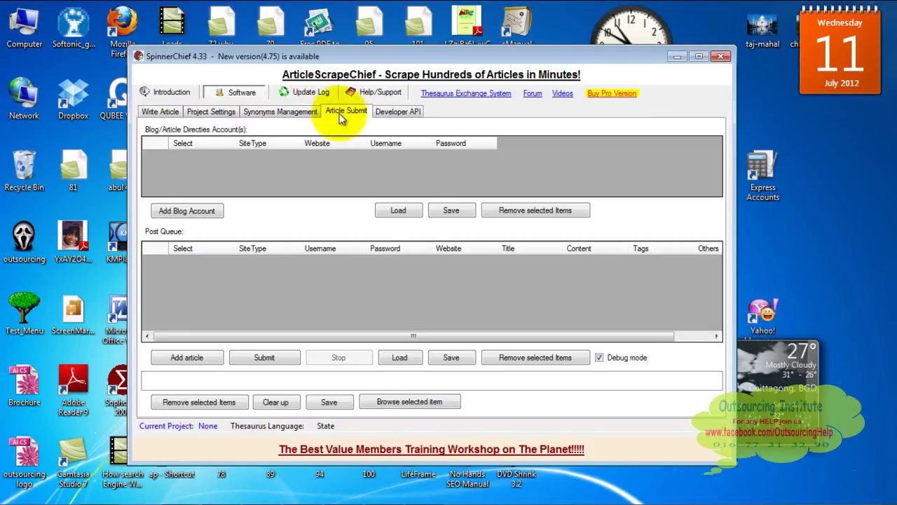
left_click(385, 115)
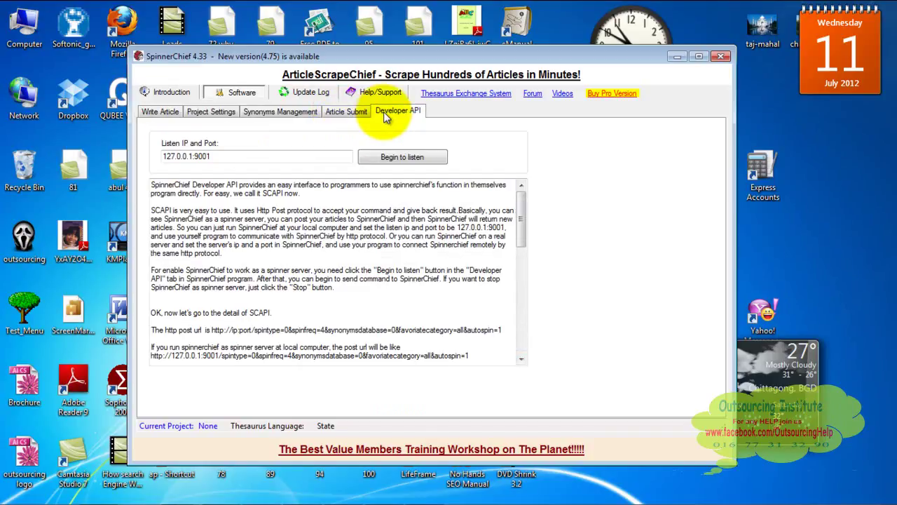
left_click(342, 113)
left_click(302, 113)
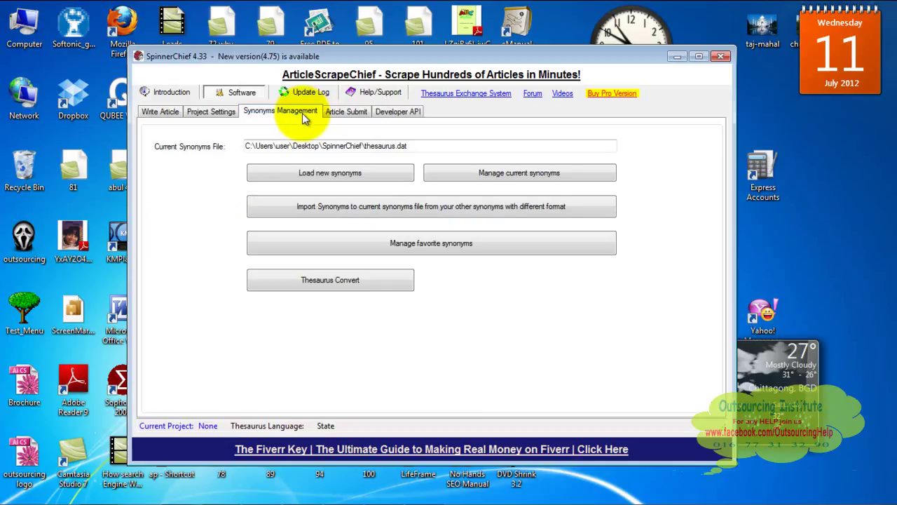
left_click(225, 114)
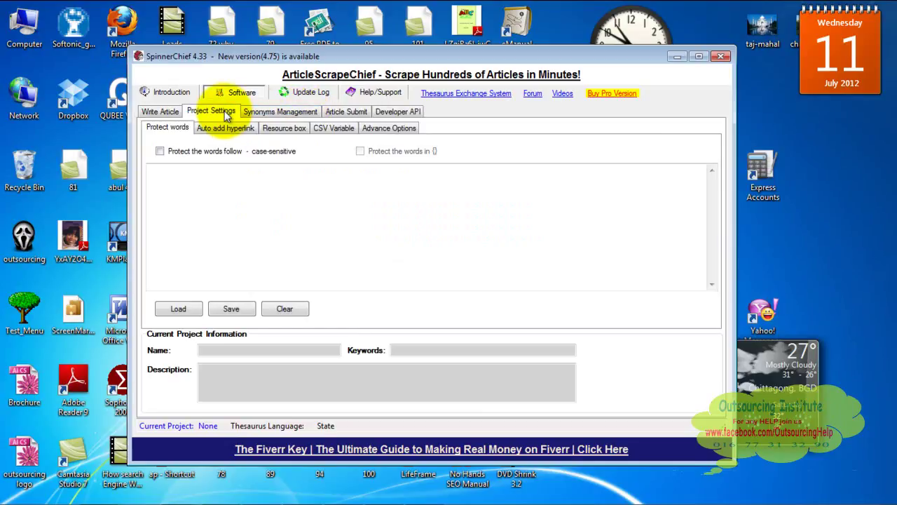
left_click(166, 114)
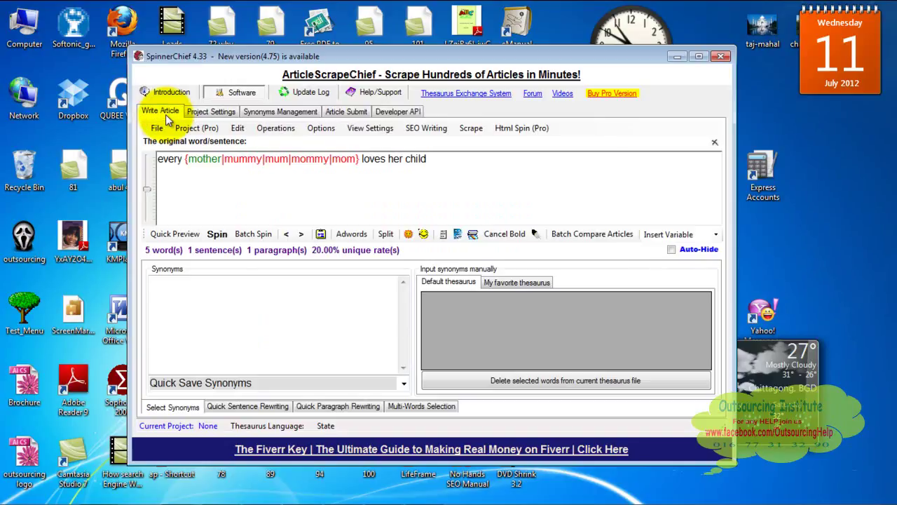
left_click(215, 293)
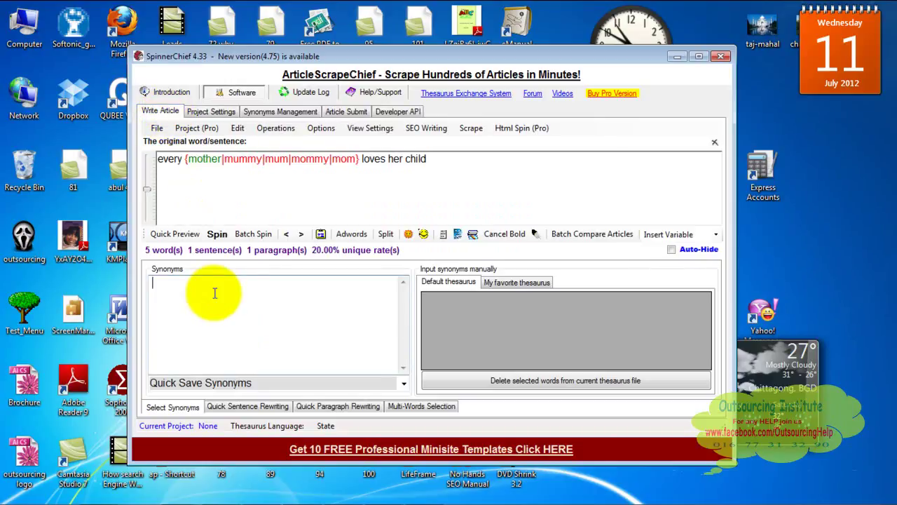
left_click(261, 190)
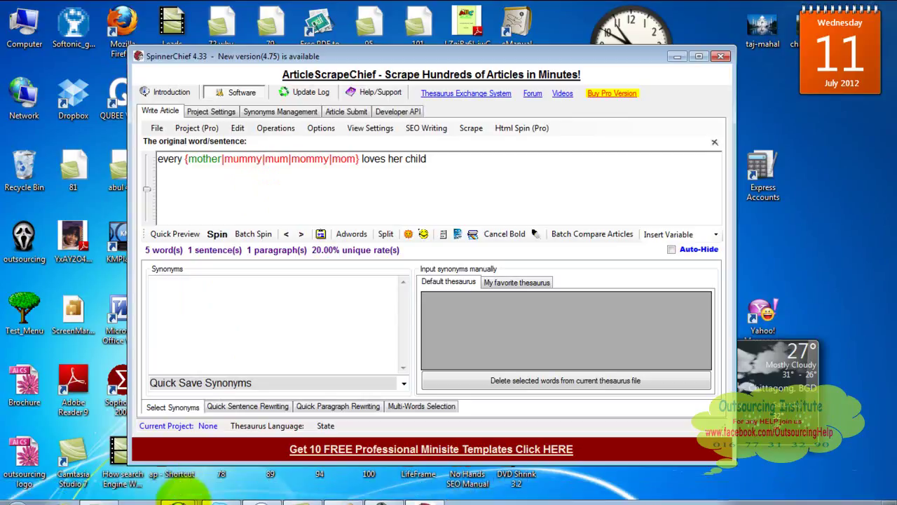
mouse_move(178, 493)
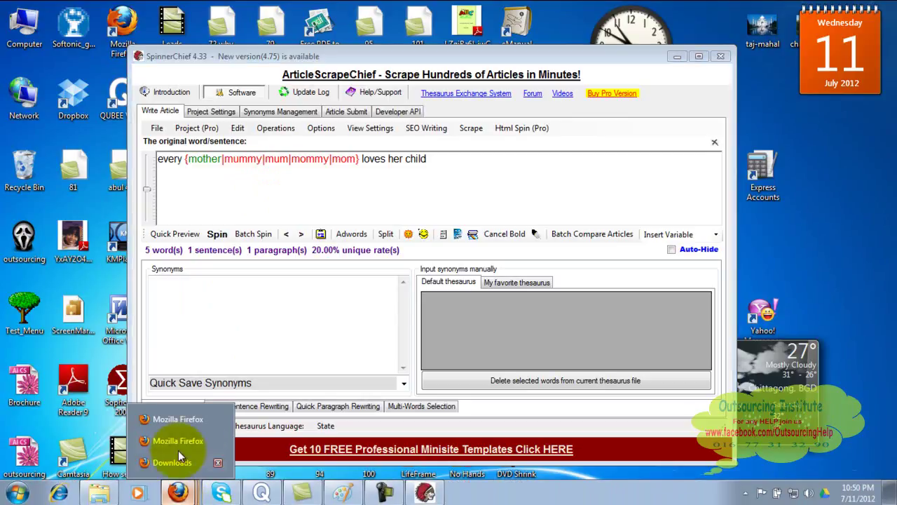
Search YouTube for 'spinnerchief' in a new Firefox tab
left_click(184, 420)
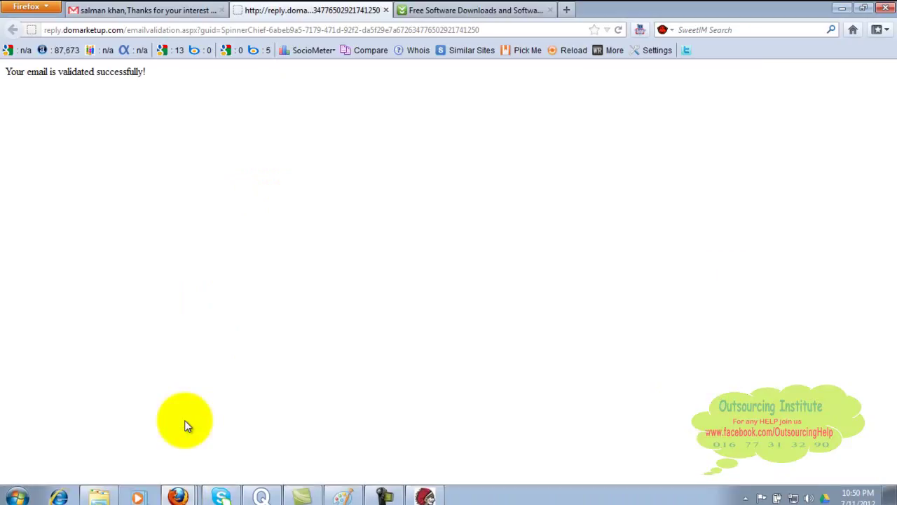
left_click(567, 10)
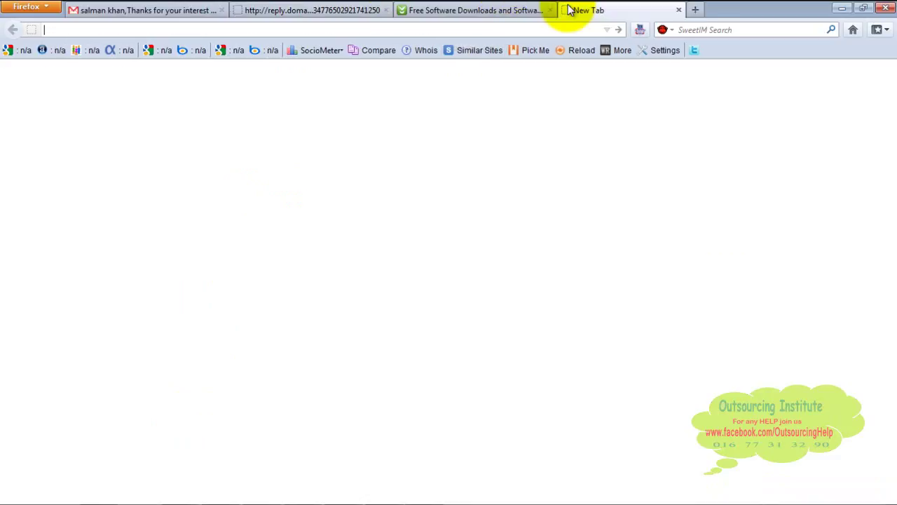
type("www.")
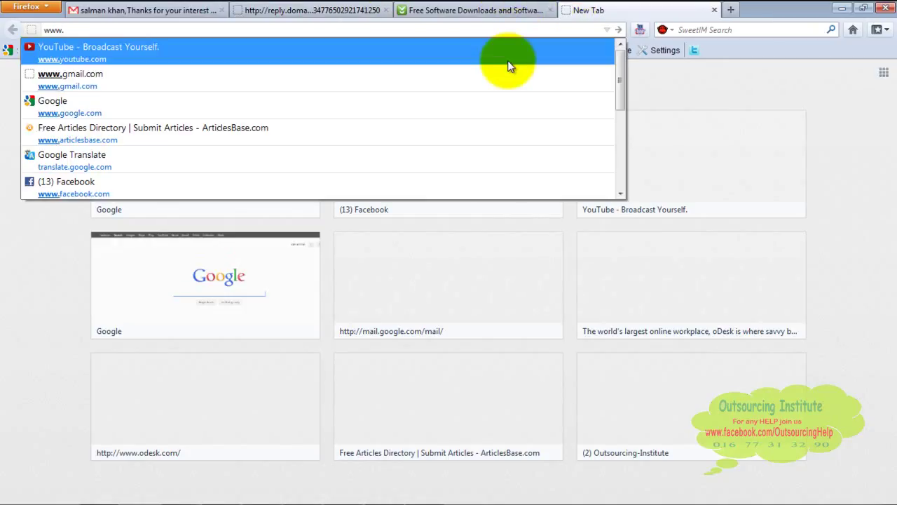
left_click(509, 62)
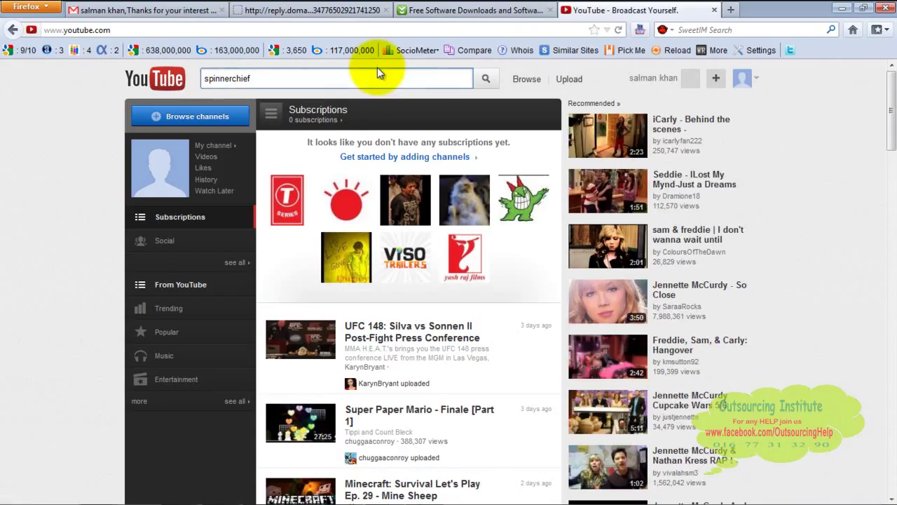
left_click(377, 68)
type("spinnerchief")
left_click(486, 78)
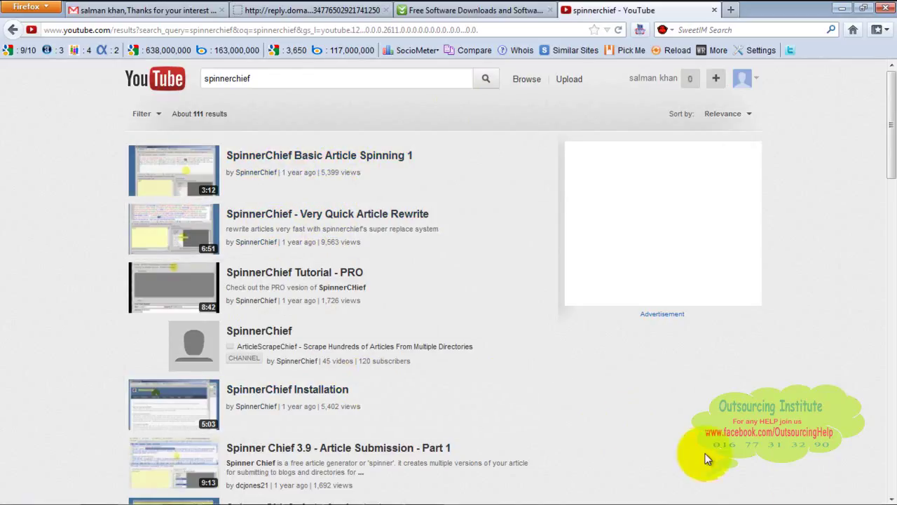
Look through the spinnerchief video results, scroll back up, and switch to the Paint notes
scroll(889, 494, "down", 5)
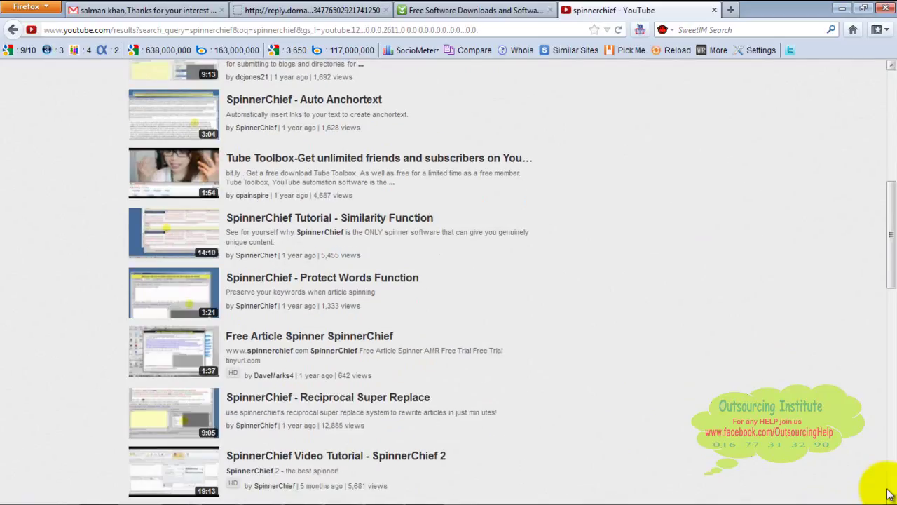
scroll(889, 495, "down", 3)
scroll(889, 495, "down", 2)
left_click(893, 187)
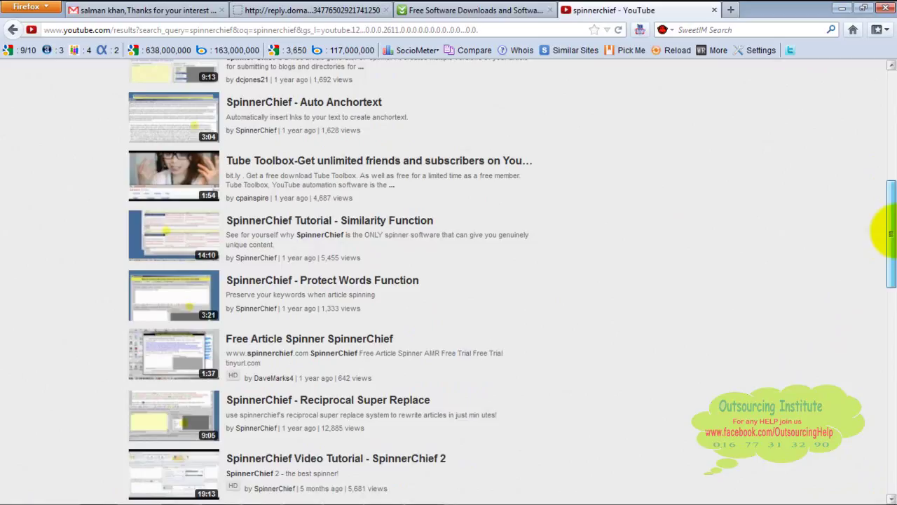
left_click_drag(891, 231, 883, 51)
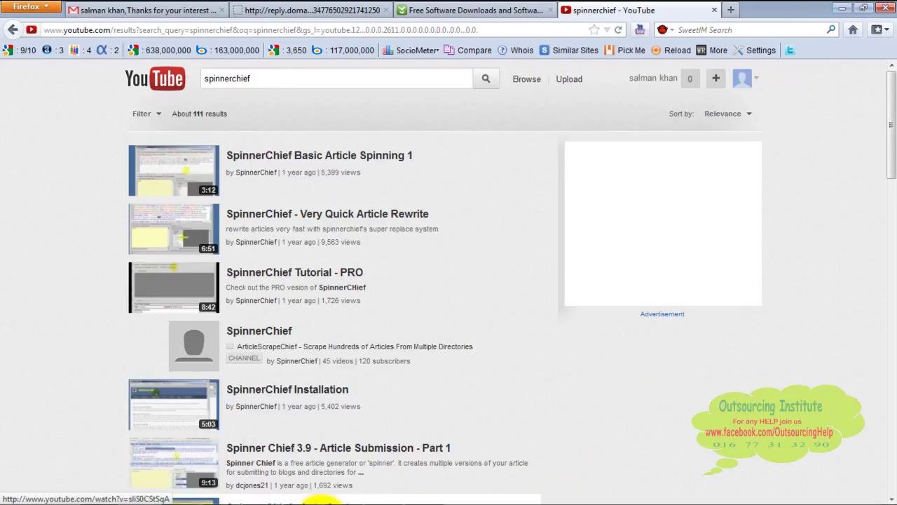
left_click(342, 491)
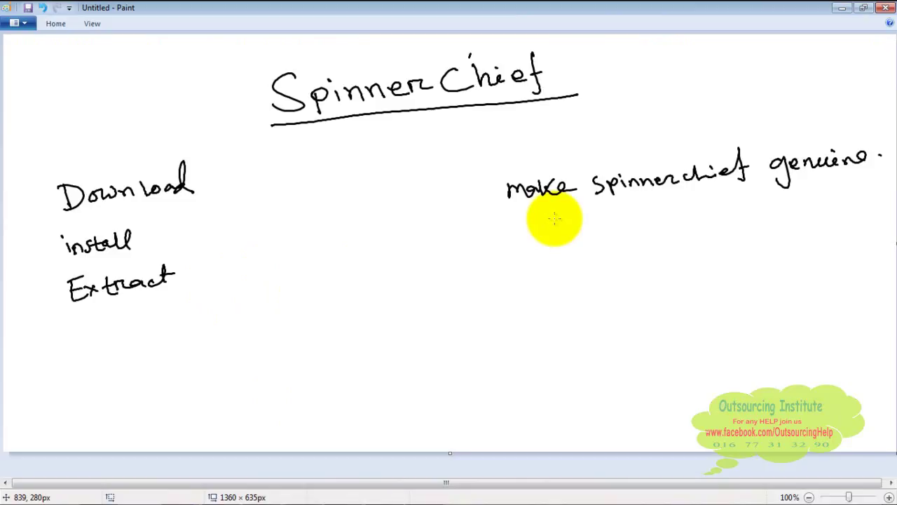
Restore the SpinnerChief window with the mother synonym sentence over the Paint notes
left_click_drag(598, 122, 595, 127)
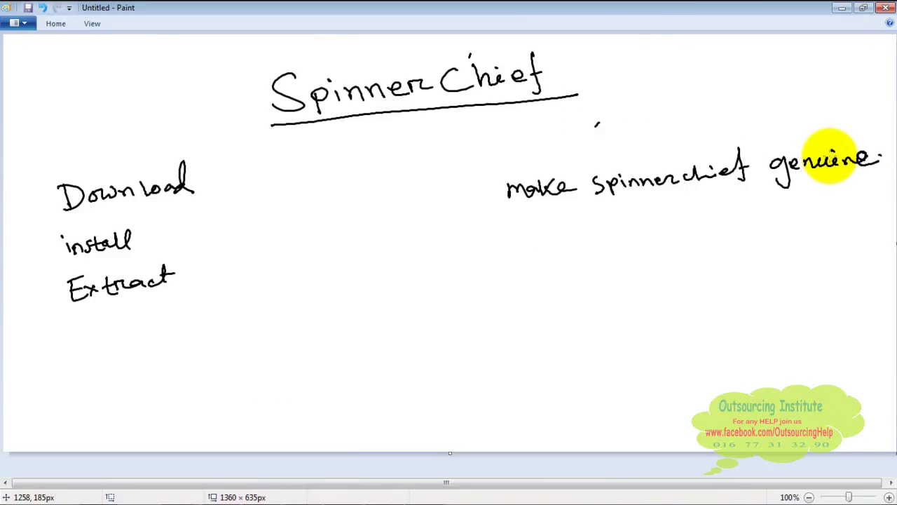
mouse_move(540, 497)
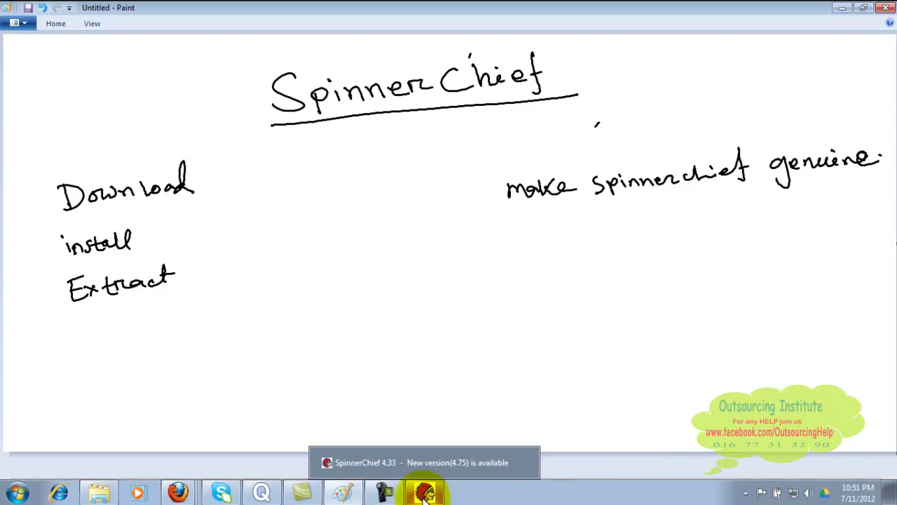
left_click(425, 494)
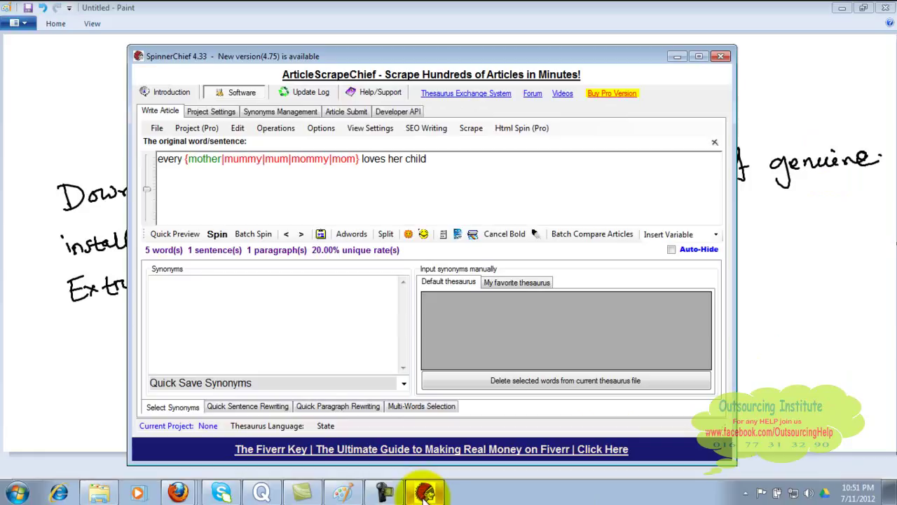
Visit the Synonyms box and article text, then minimize SpinnerChief to reveal the Paint notes
left_click(357, 347)
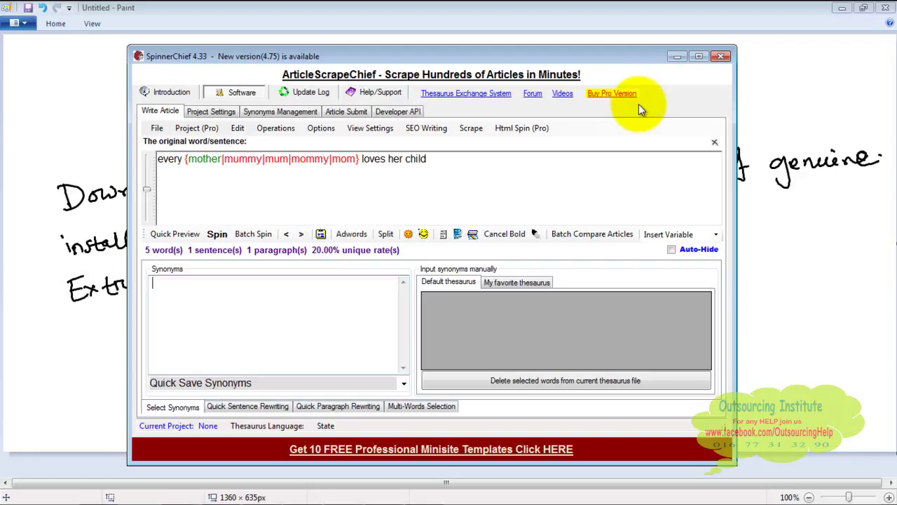
left_click(600, 155)
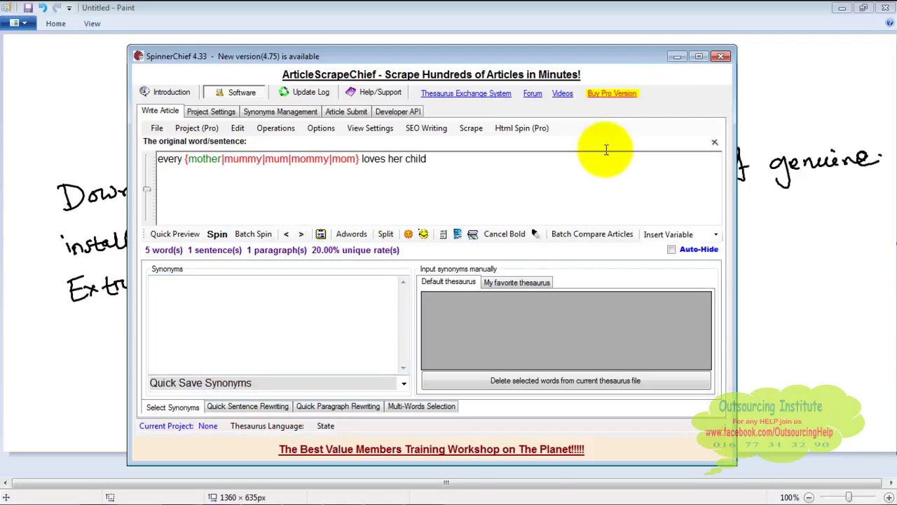
left_click(677, 56)
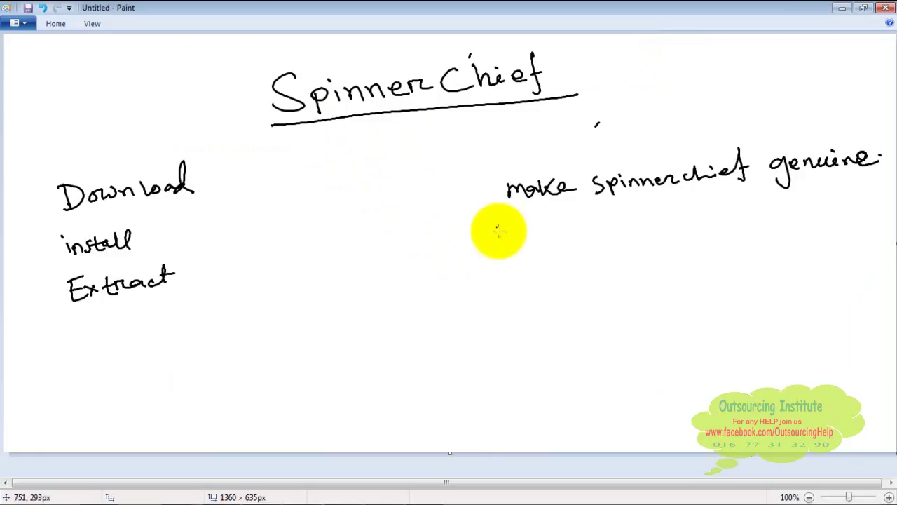
Handwrite Product Key, Serial Key and a bulleted Licence Key under 'make spinnerchief genuine'
mouse_move(517, 269)
left_mouse_down()
mouse_move(556, 260)
mouse_move(571, 242)
mouse_move(616, 262)
mouse_move(687, 258)
mouse_move(698, 274)
left_mouse_up()
mouse_move(520, 304)
left_mouse_down()
mouse_move(517, 313)
mouse_move(533, 321)
mouse_move(552, 303)
mouse_move(661, 300)
mouse_move(657, 328)
left_mouse_up()
mouse_move(530, 356)
left_mouse_down()
mouse_move(531, 367)
mouse_move(667, 362)
mouse_move(657, 388)
left_mouse_up()
left_click(505, 372)
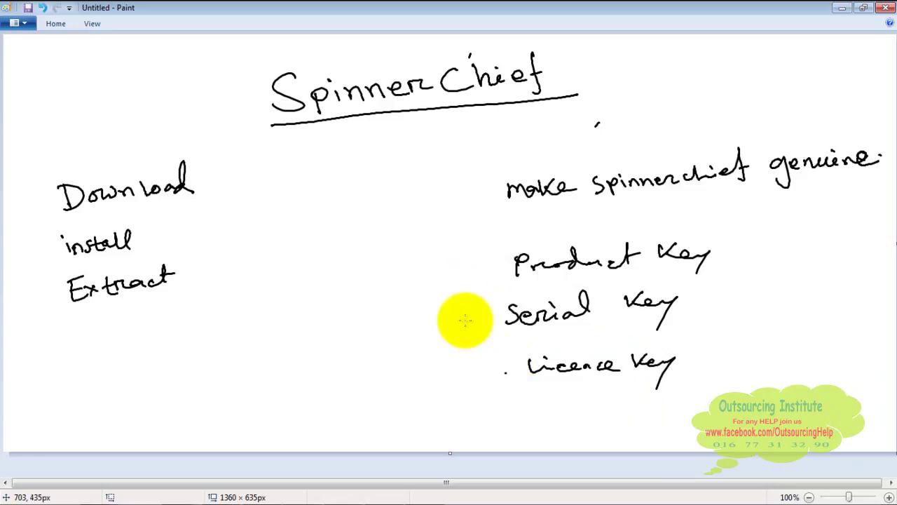
Open smartserials.com in a new Firefox tab
mouse_move(333, 495)
mouse_move(179, 493)
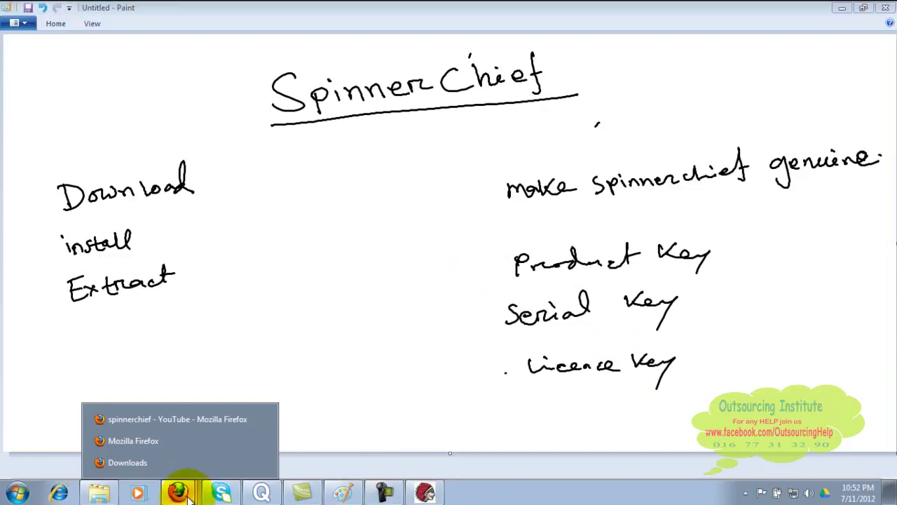
left_click(219, 419)
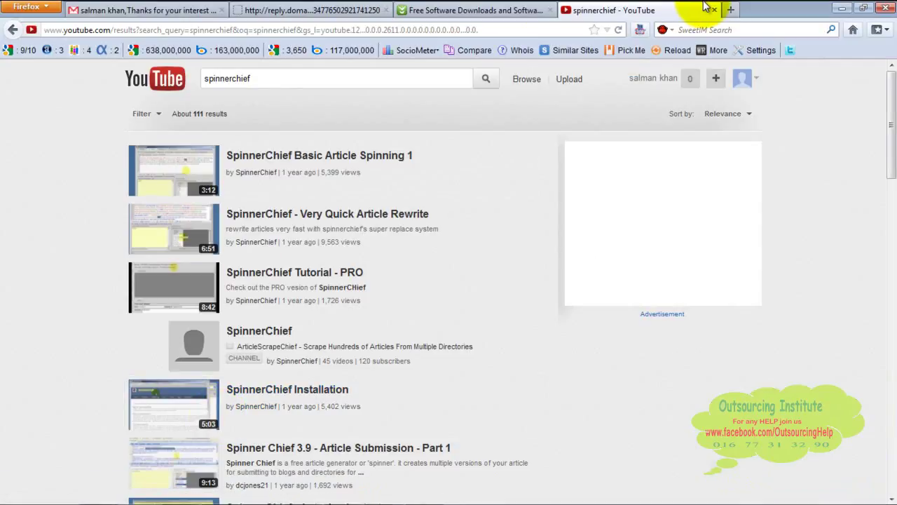
left_click(731, 10)
type("www")
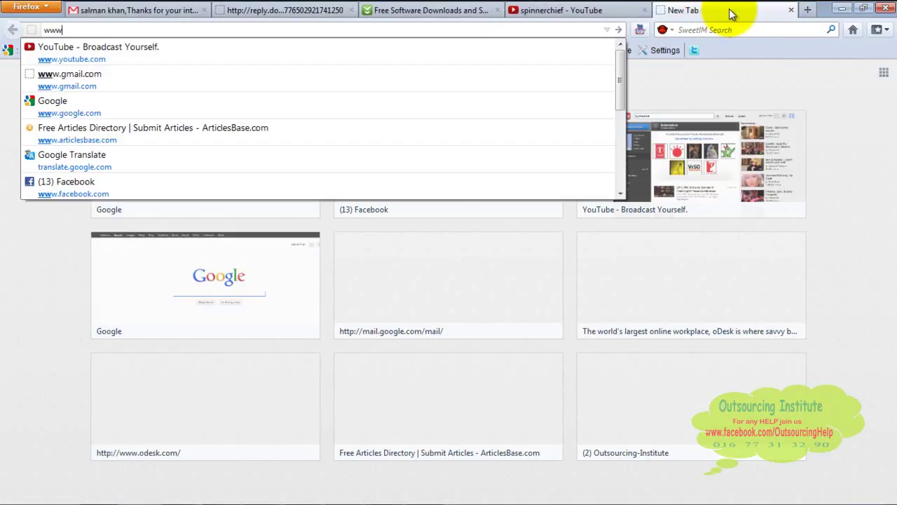
type(".smart")
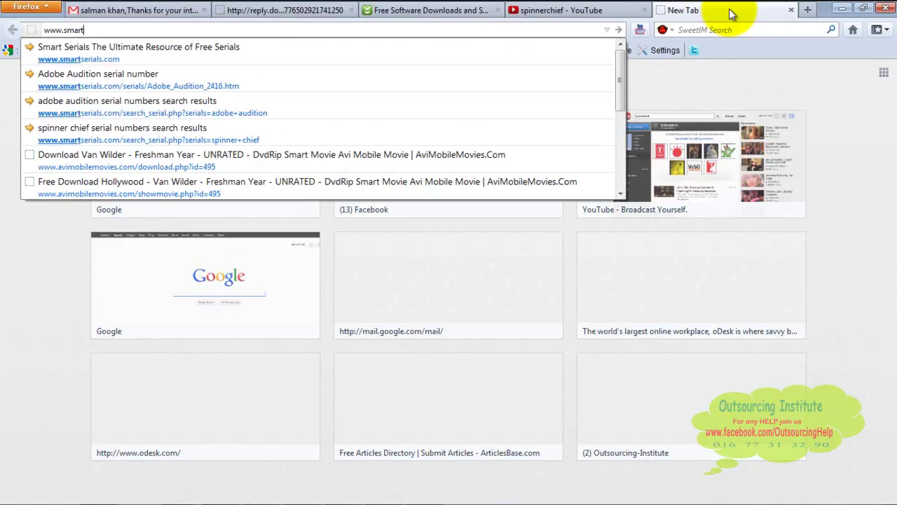
left_click(574, 42)
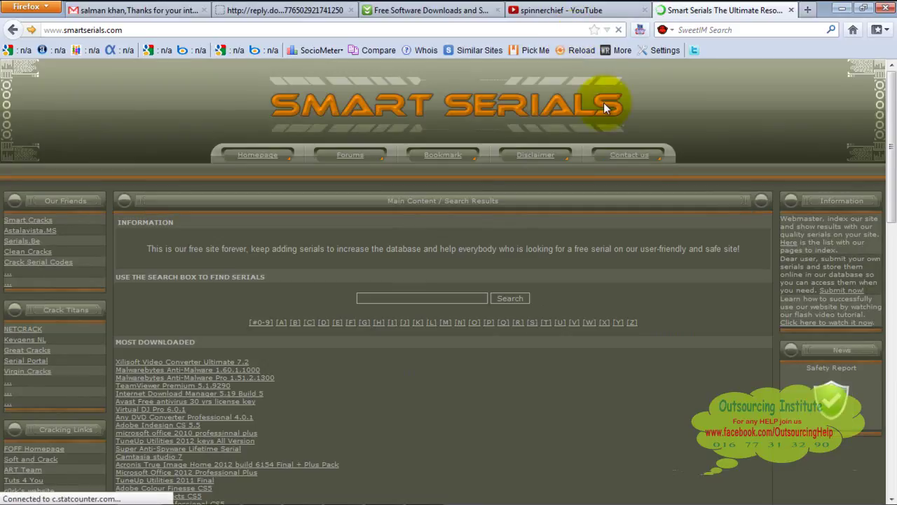
Search Smart Serials for 'spinner chief' and open its direct-download result in another tab
left_click(479, 296)
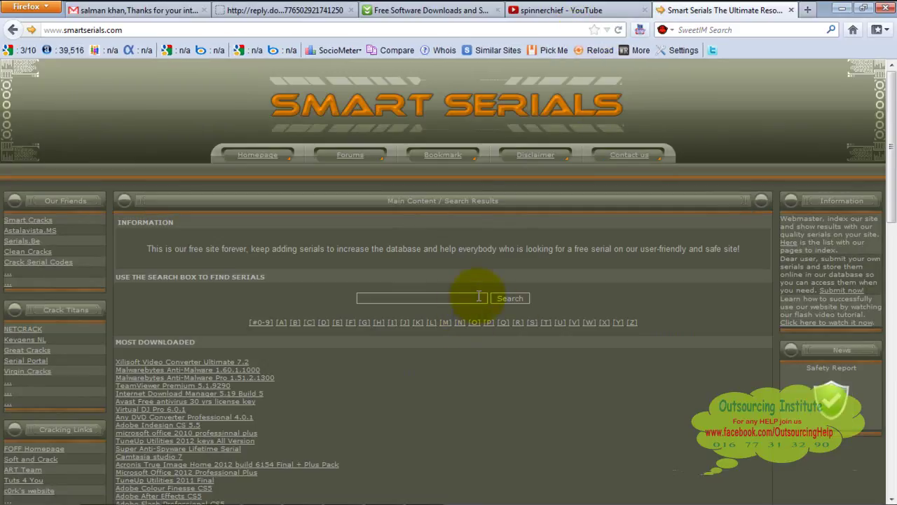
type("sp")
left_click(464, 313)
left_click(517, 299)
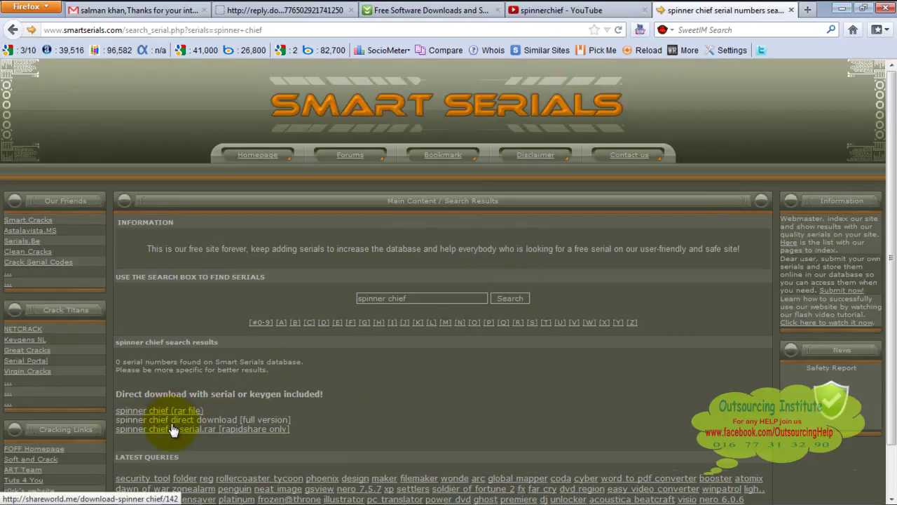
left_click(260, 421)
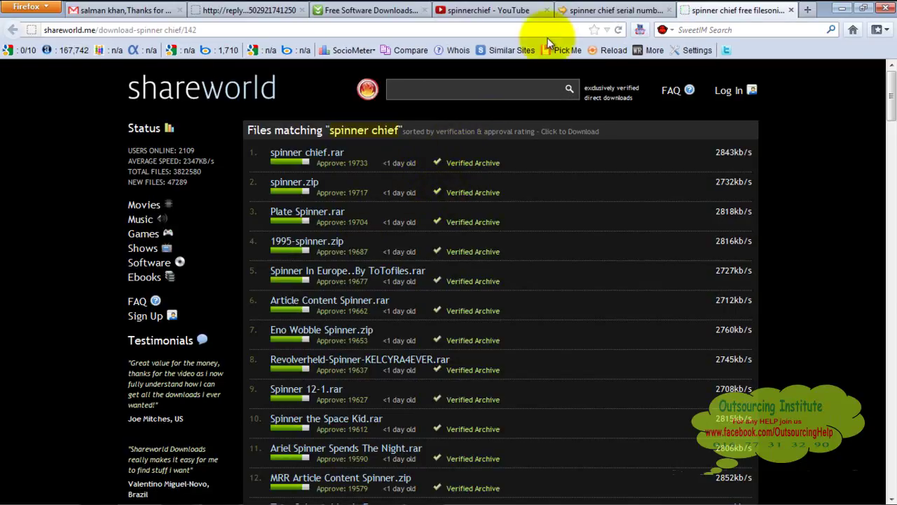
left_click(587, 7)
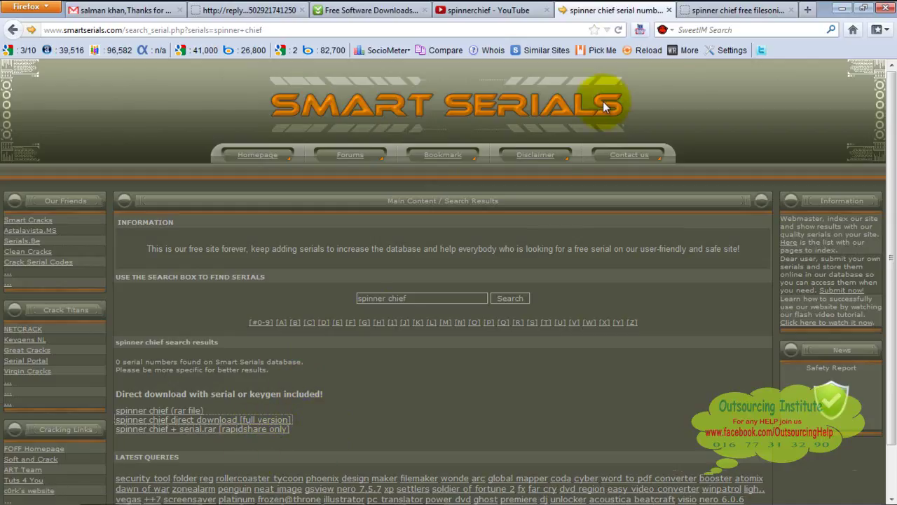
Load Google in a new tab and enter the query 'spinner key product key' without submitting
left_click(805, 11)
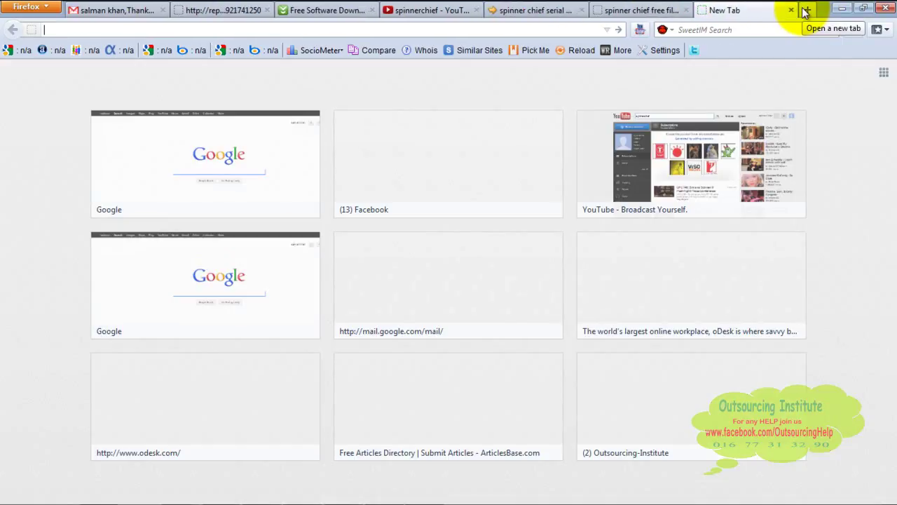
left_click(251, 145)
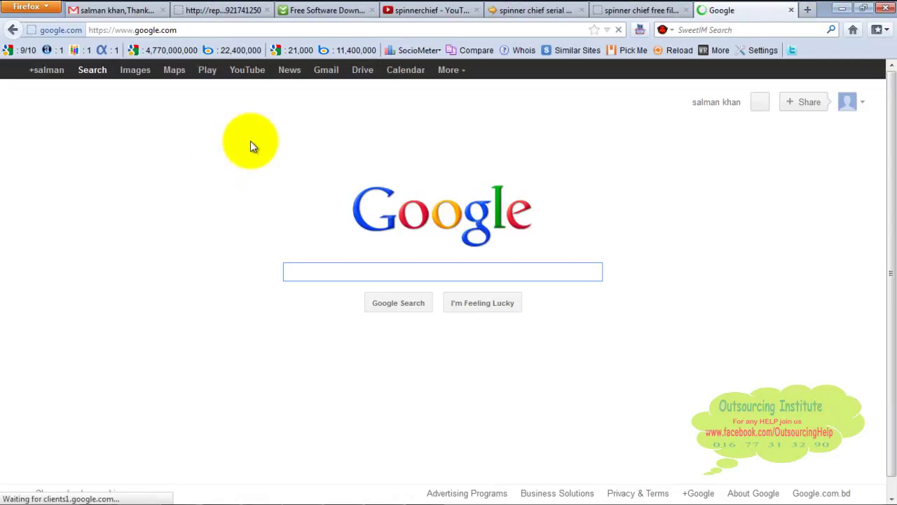
type("sp")
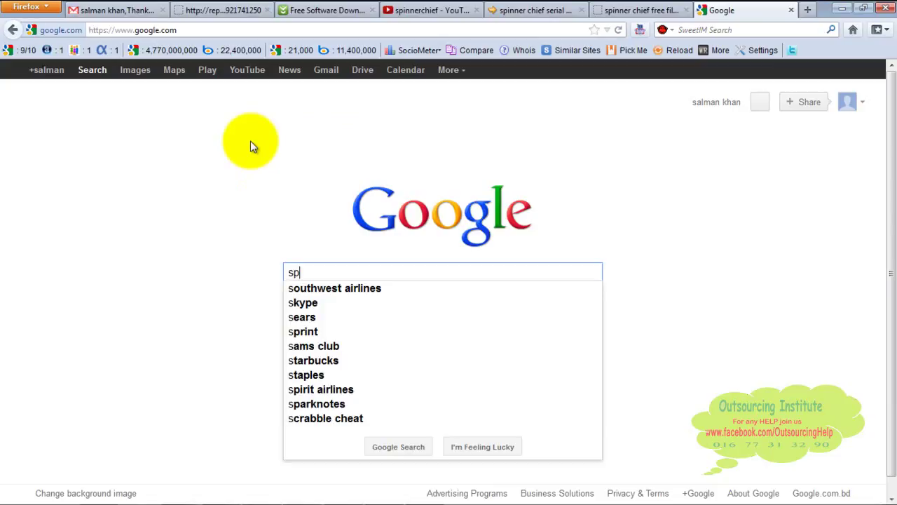
type("inner k")
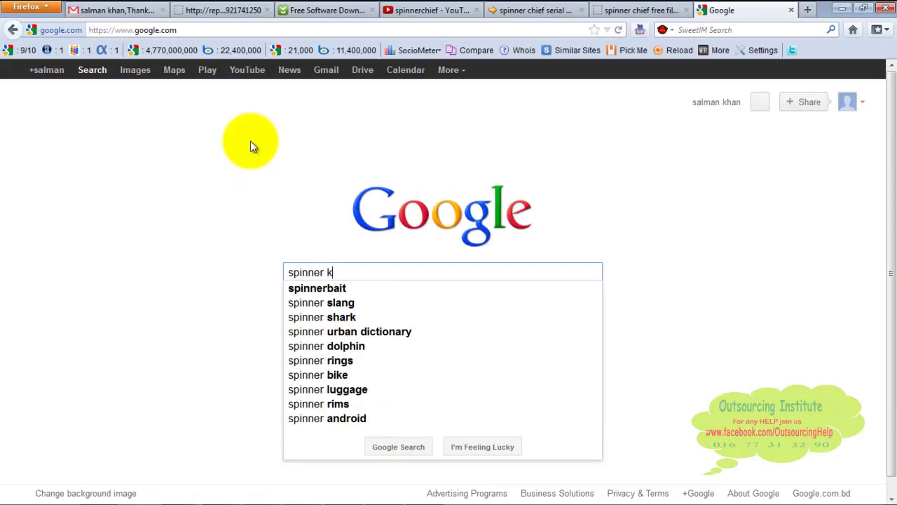
type("ey pro")
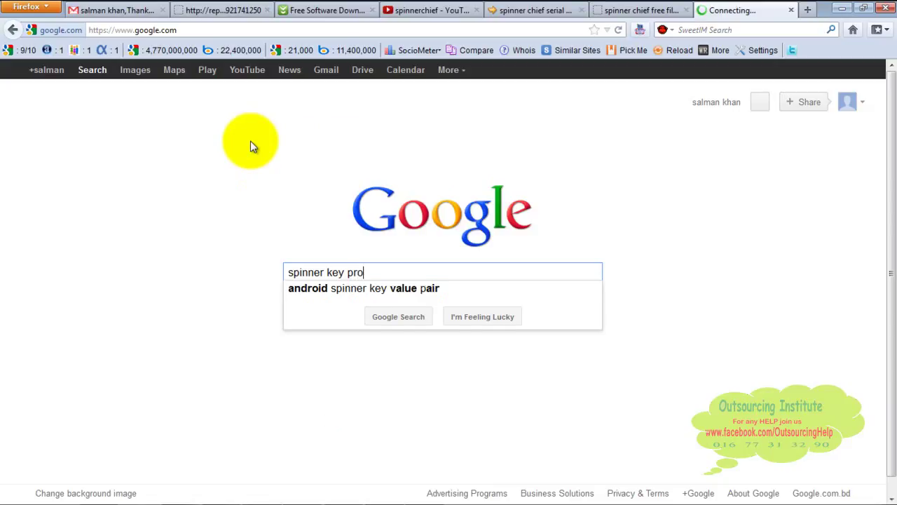
type("duct")
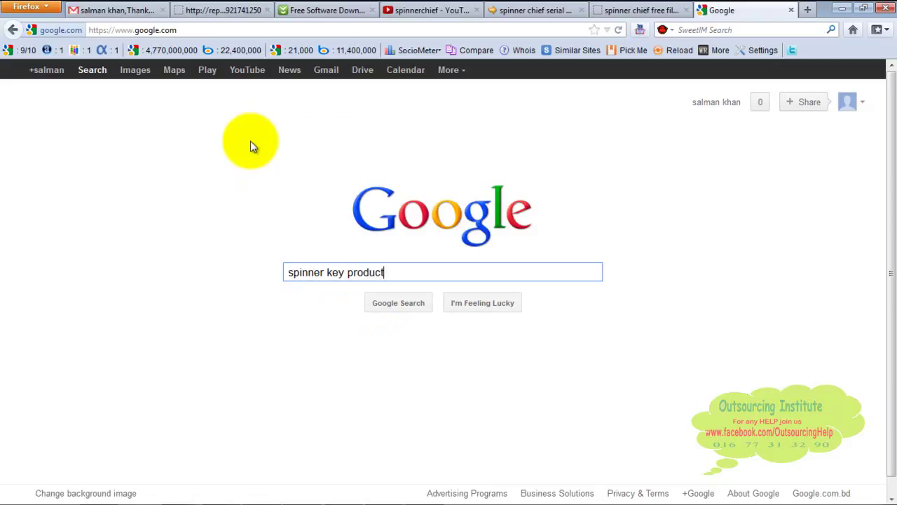
type("s")
key("BackSpace")
type("key")
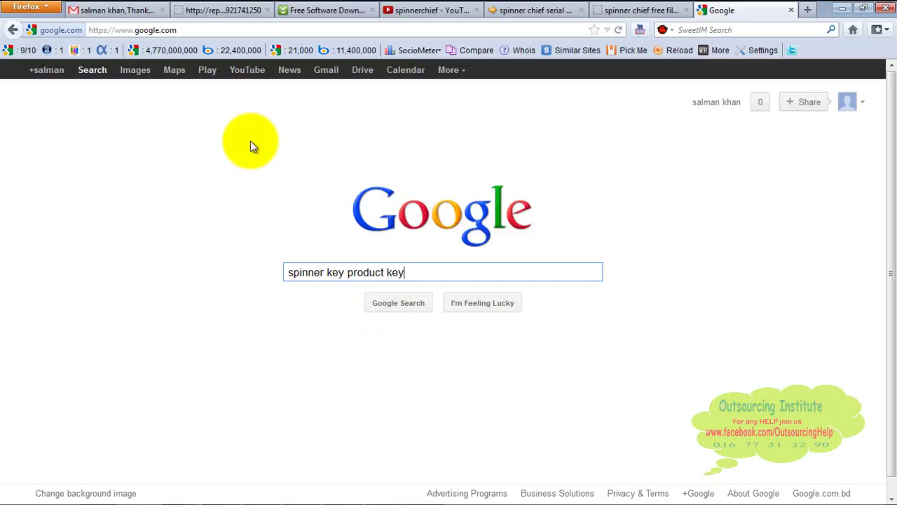